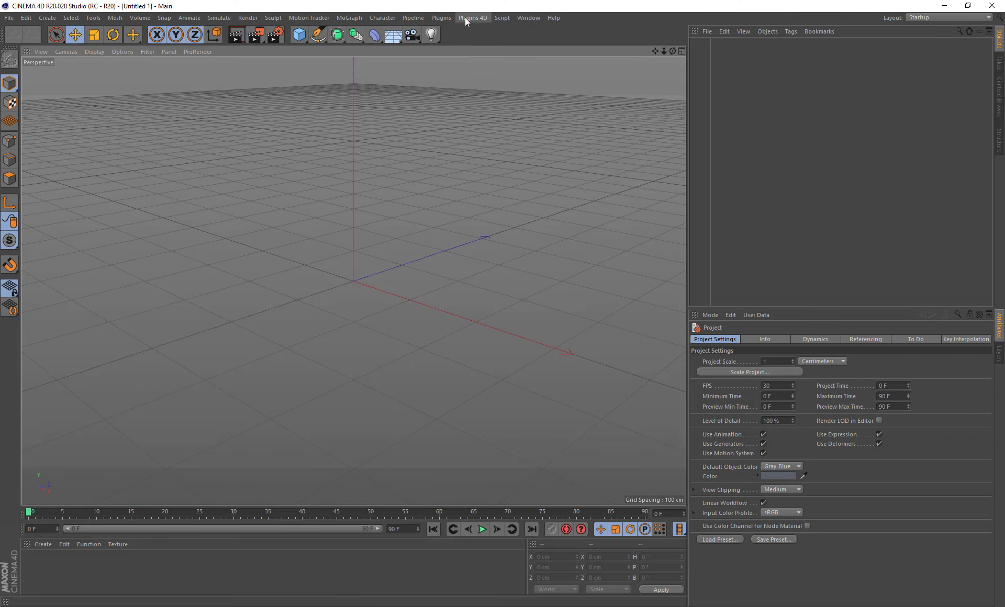
- Find and select Jet Fluids in the Plugins 4D Manager to view its description
click(476, 18)
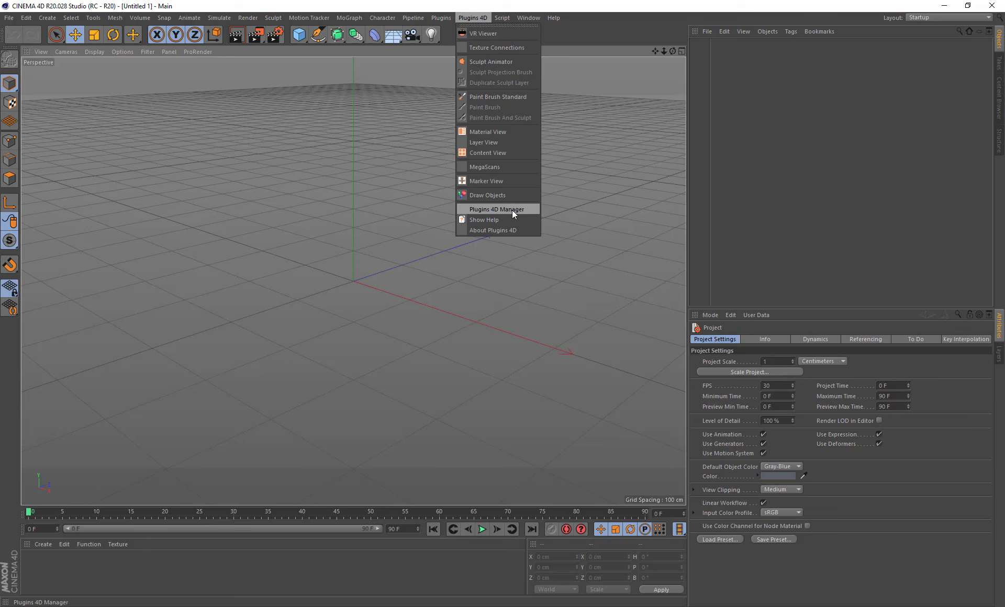
click(496, 209)
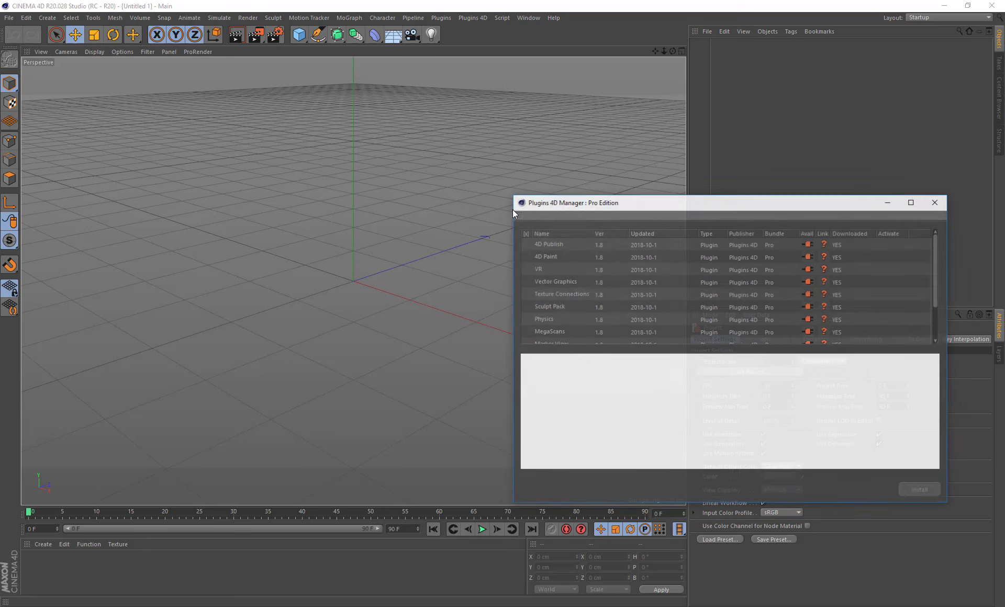
scroll(499, 196, down, 3)
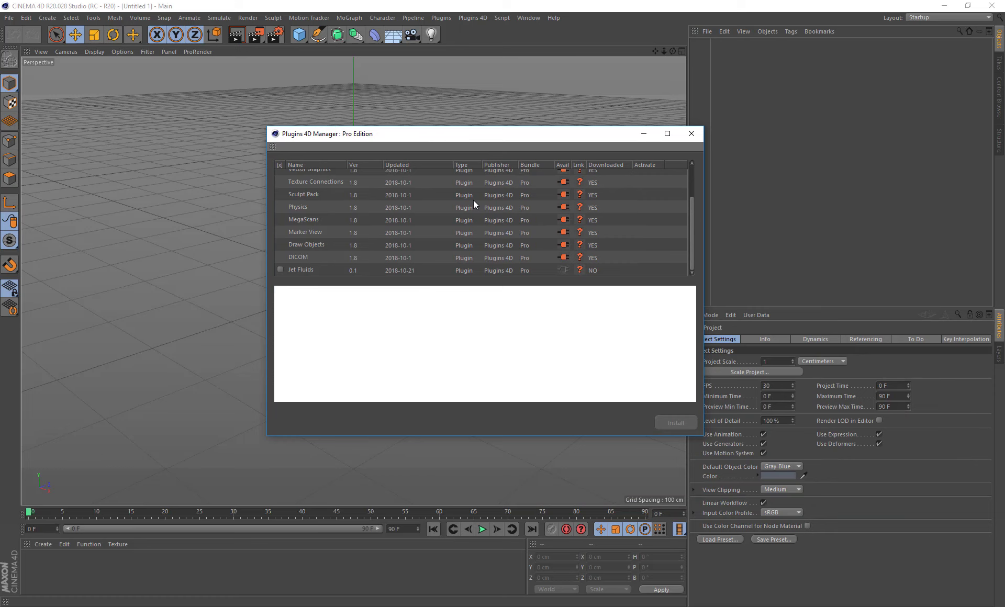
click(306, 271)
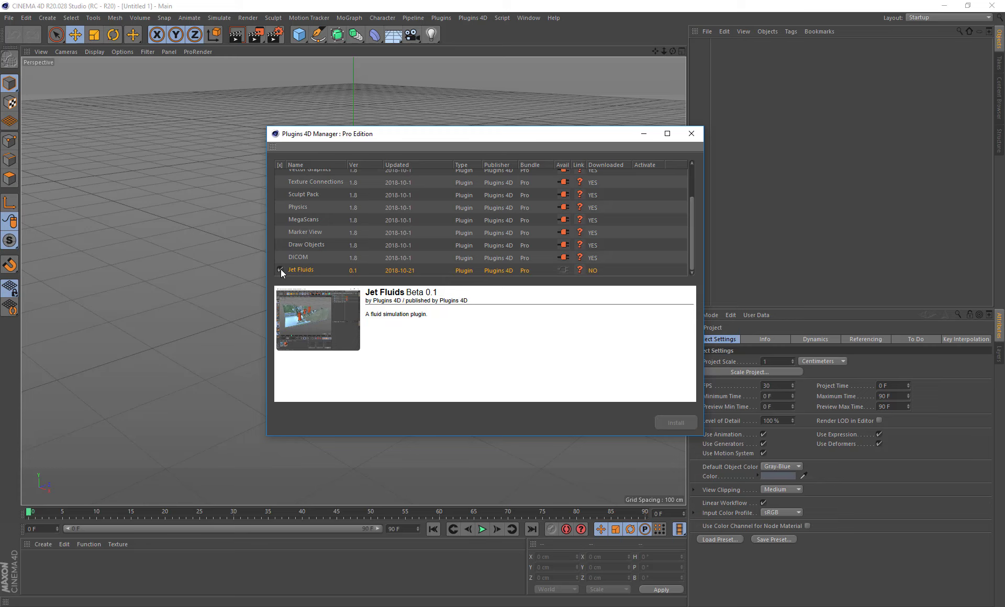
- Install Jet Fluids Beta 0.1 and acknowledge the restart-Cinema-4D notice
click(280, 270)
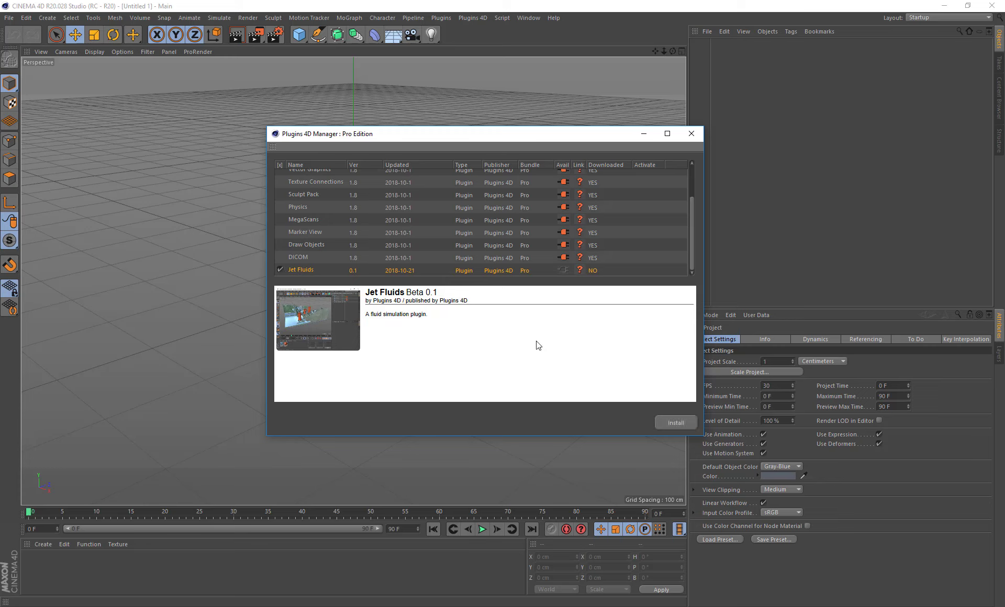
click(685, 424)
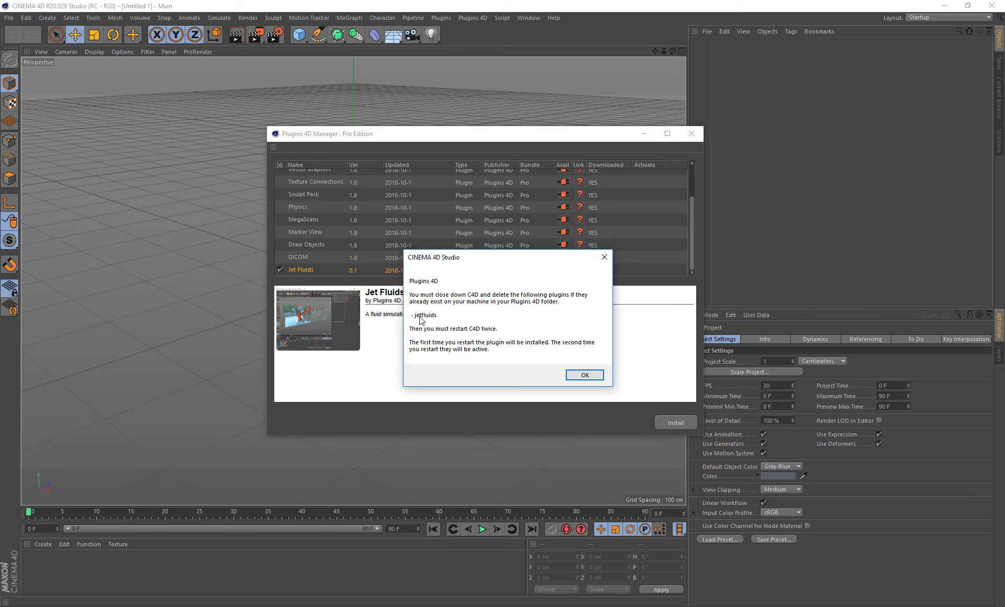
click(585, 375)
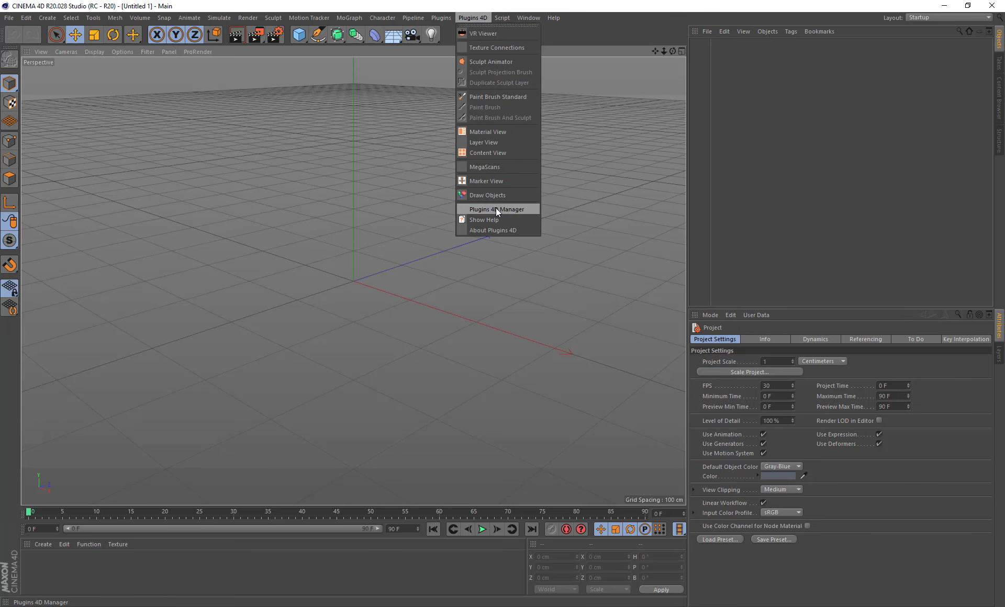
- Confirm Plugins 4D now lists New Scene, Scene, Emitter and Fluid commands
click(496, 210)
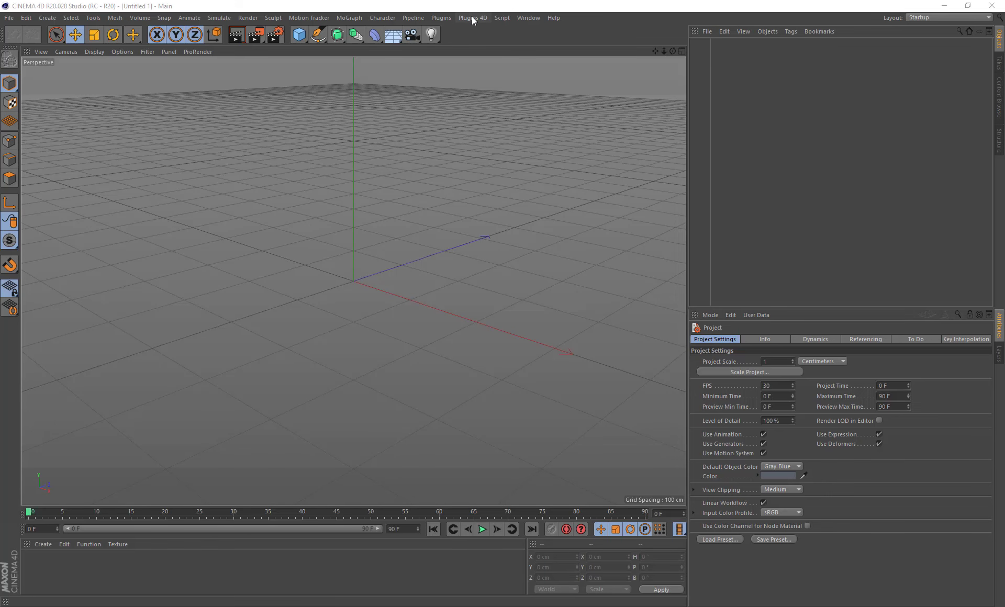
click(472, 17)
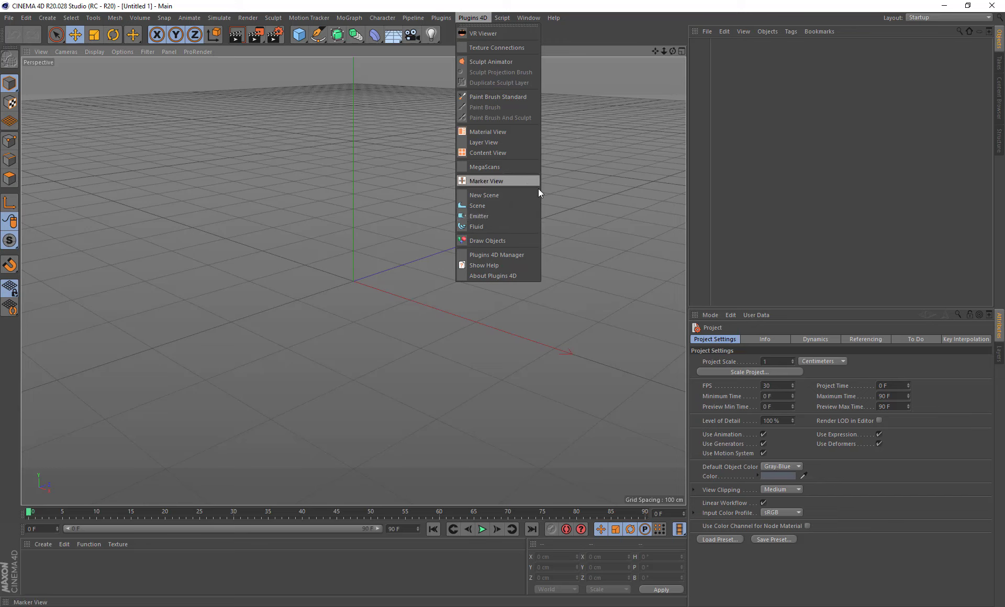
- Create a new Jet Fluids scene and inspect its Fluid and Emitter objects
click(488, 197)
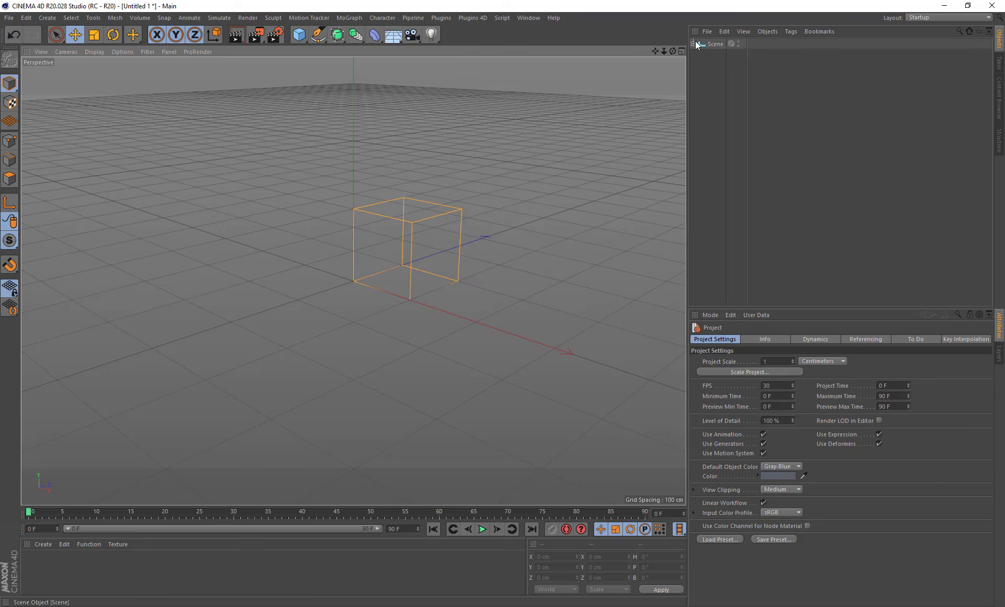
click(717, 54)
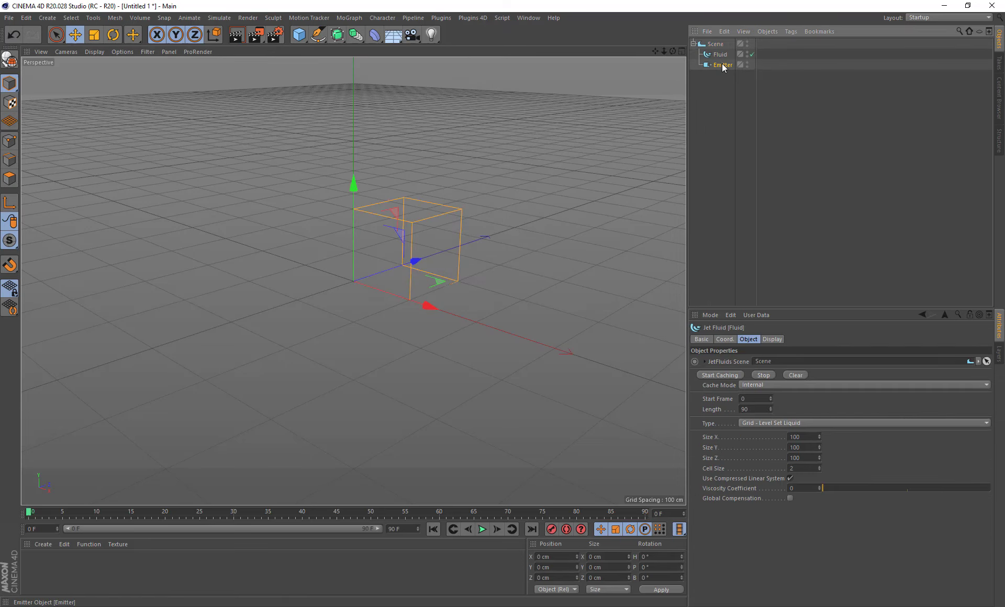
click(723, 64)
alt+drag(385, 241, 412, 158)
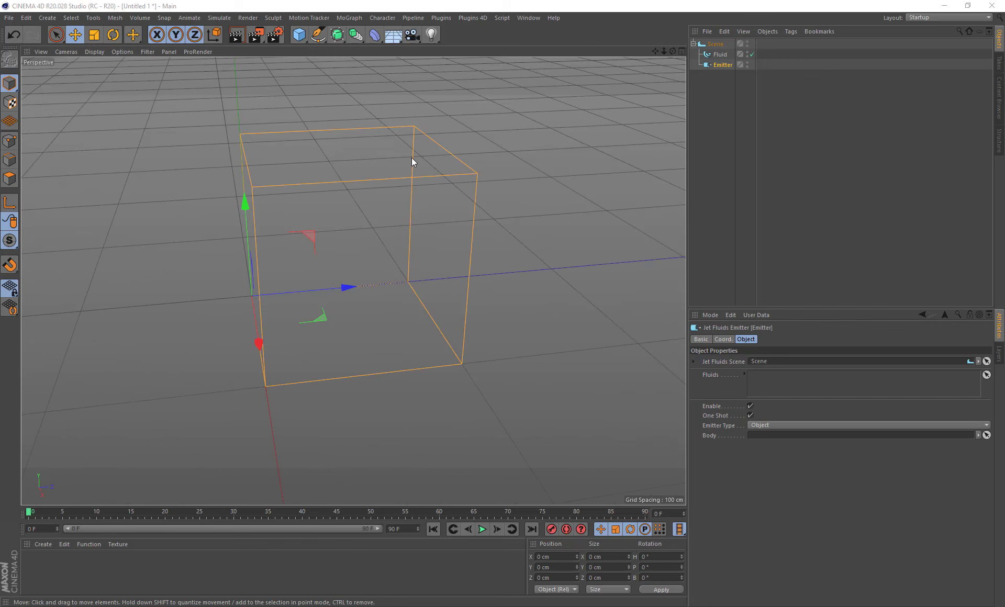
- Show the Jet Fluids plugin description in the Plugins 4D Manager to reach its website
click(466, 19)
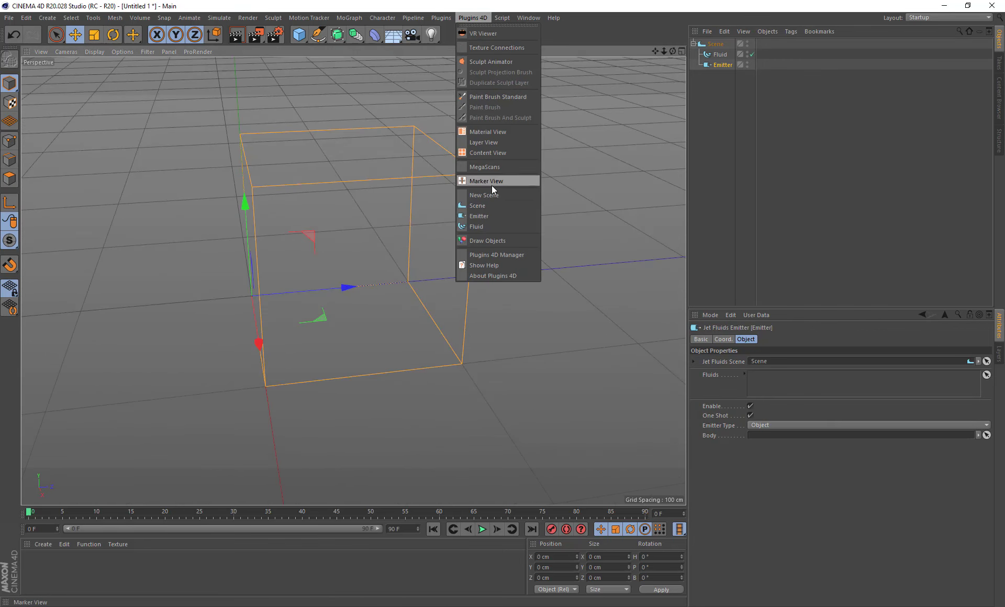
click(492, 256)
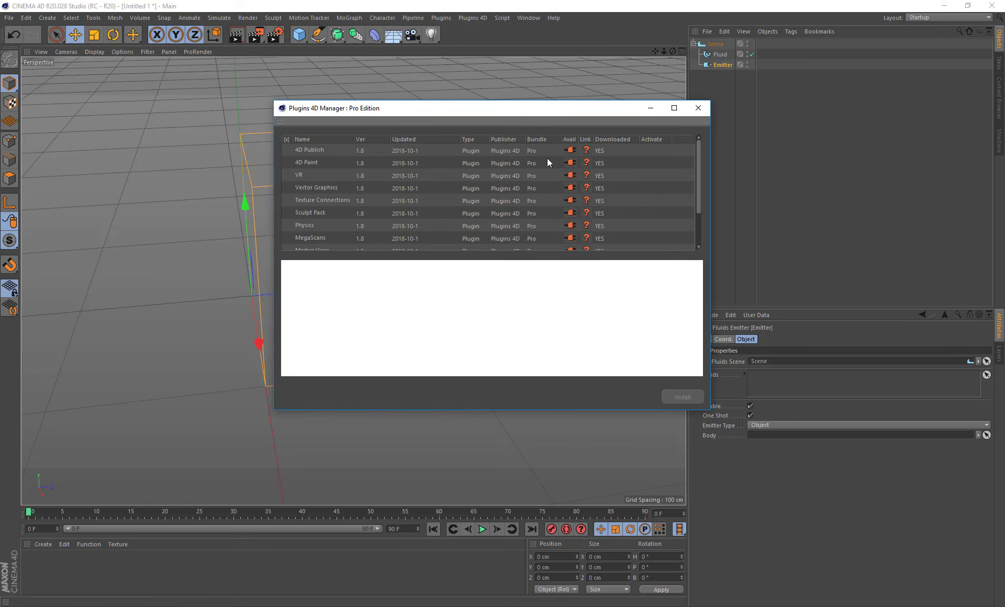
drag(701, 168, 704, 218)
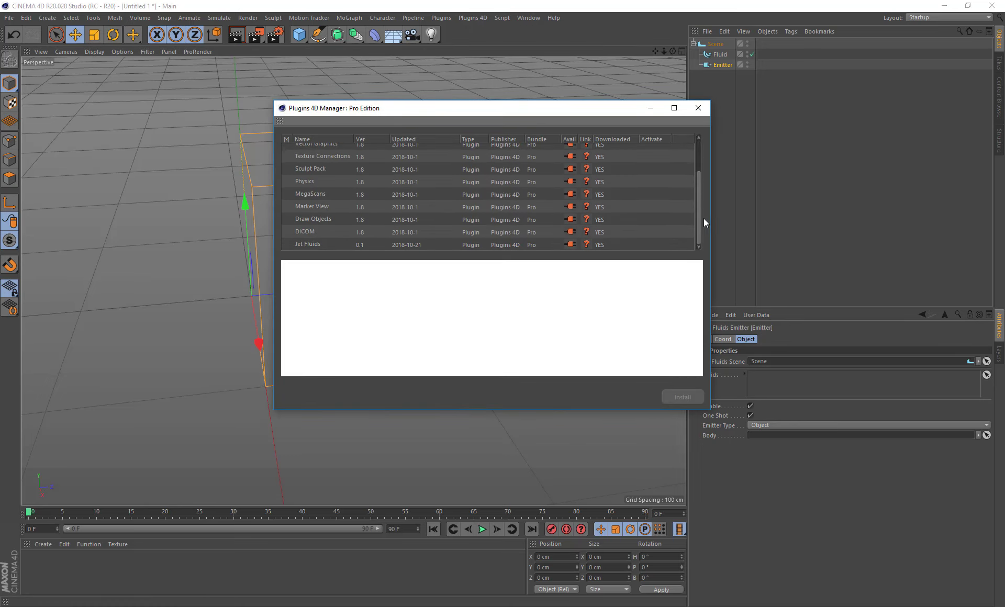
click(587, 245)
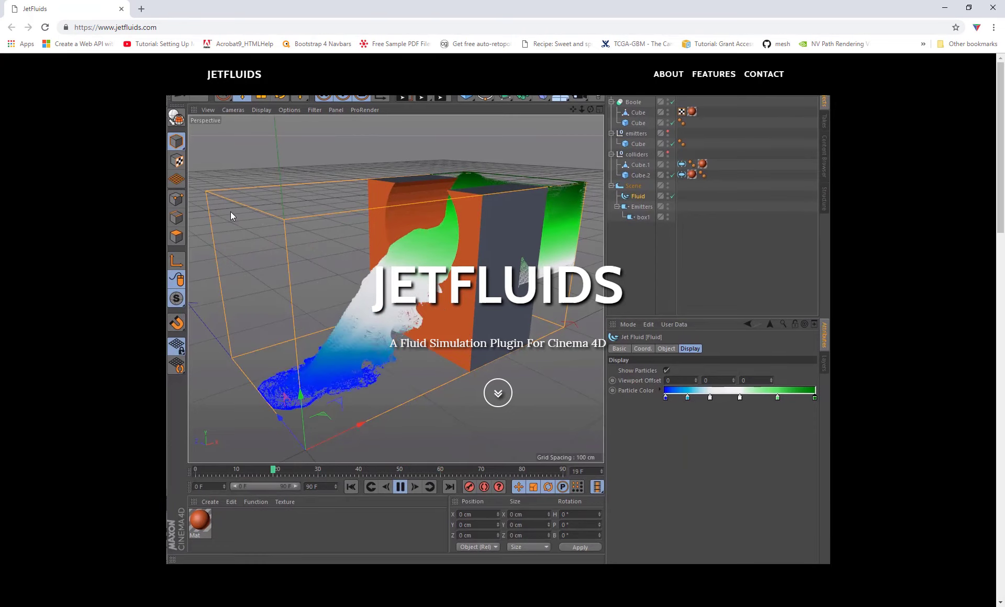
- Follow the Jet Framework link under About JetFluids to the Fluid Engine Development site
scroll(212, 209, down, 8)
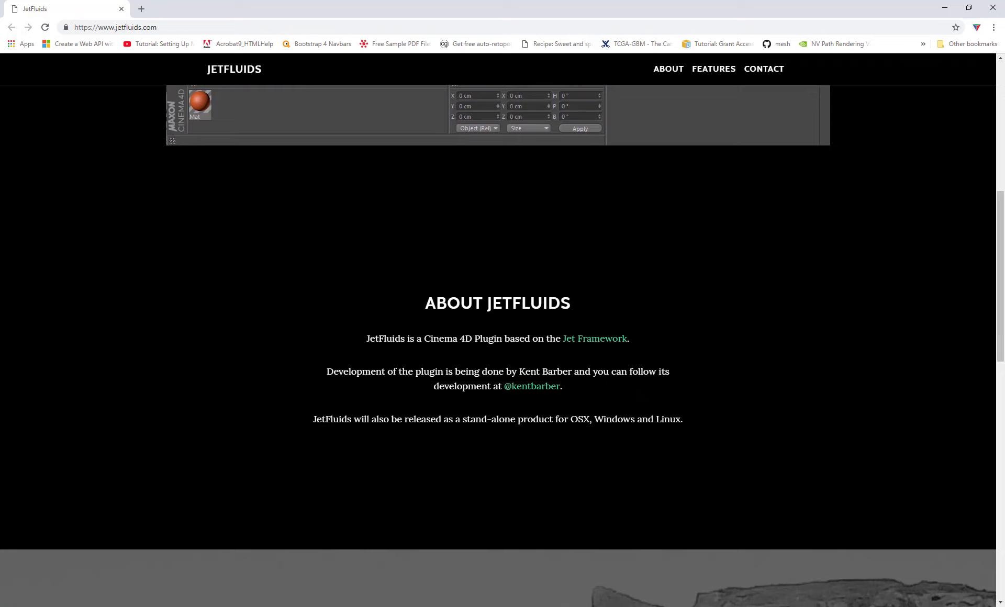
click(601, 340)
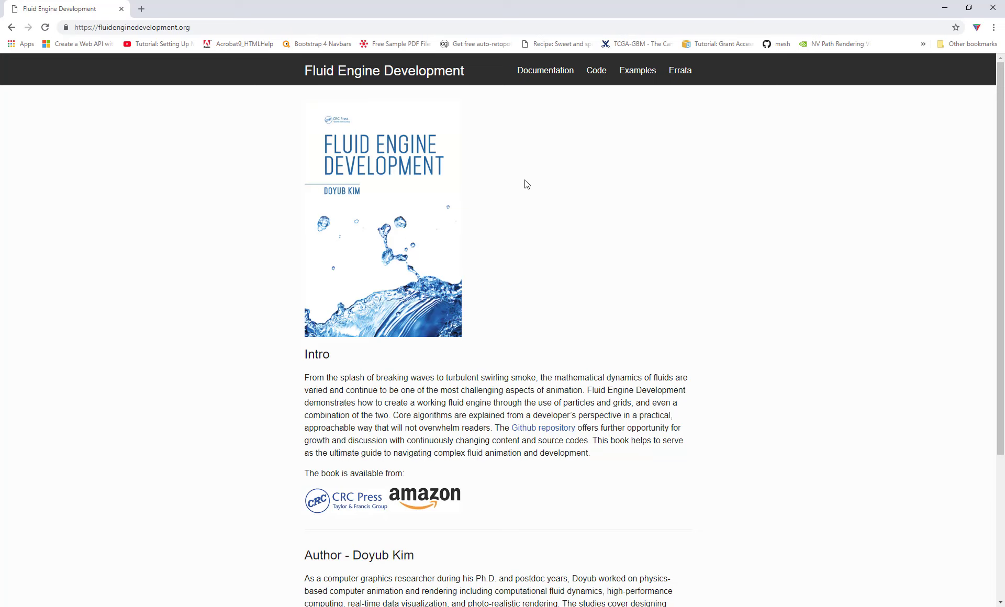
- Open the fluid-engine-dev GitHub repository, then close Chrome to return to Cinema 4D
scroll(726, 234, down, 1)
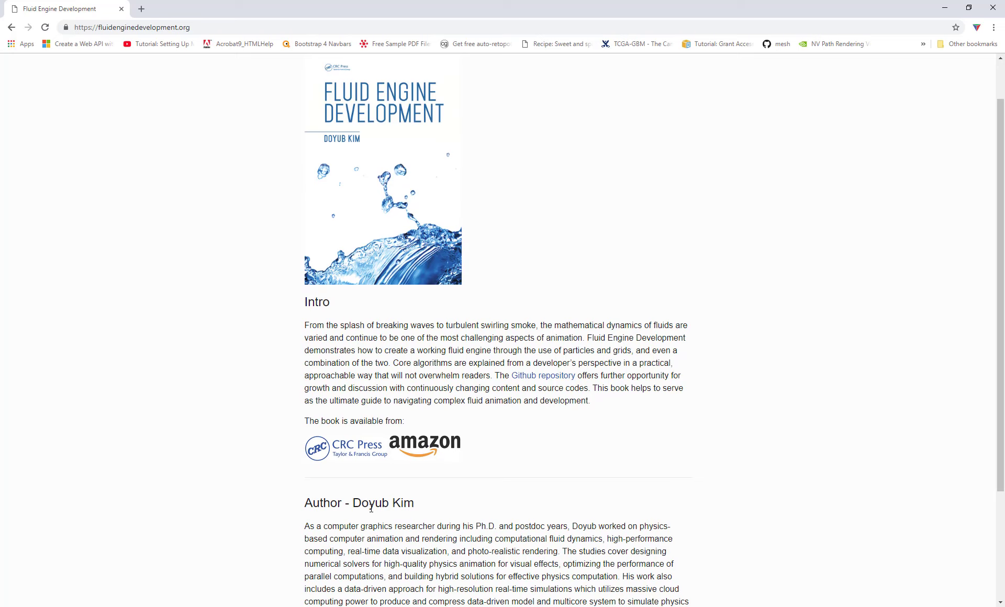
scroll(702, 251, up, 1)
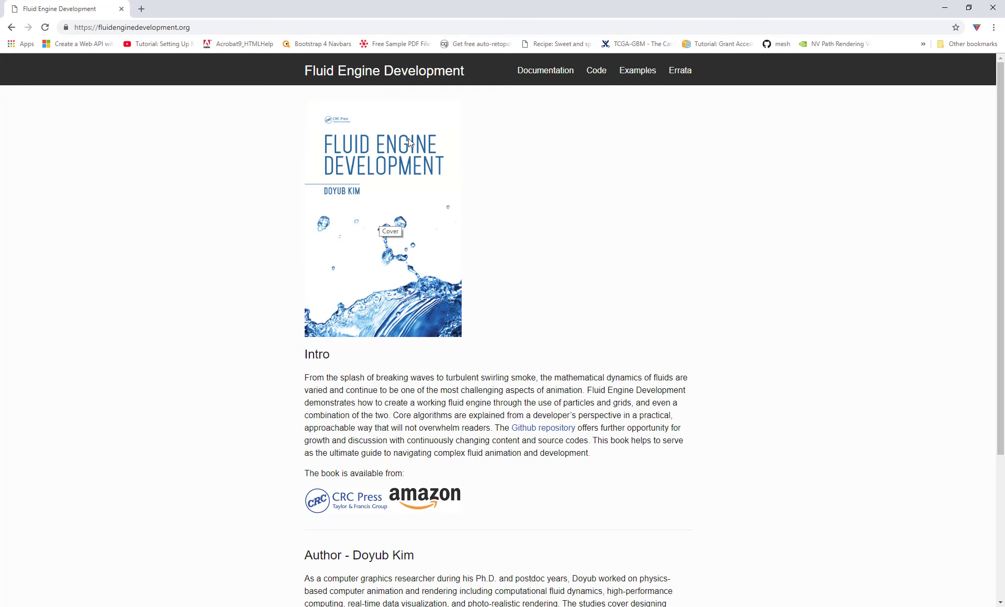
scroll(420, 225, down, 2)
scroll(420, 224, up, 2)
click(546, 431)
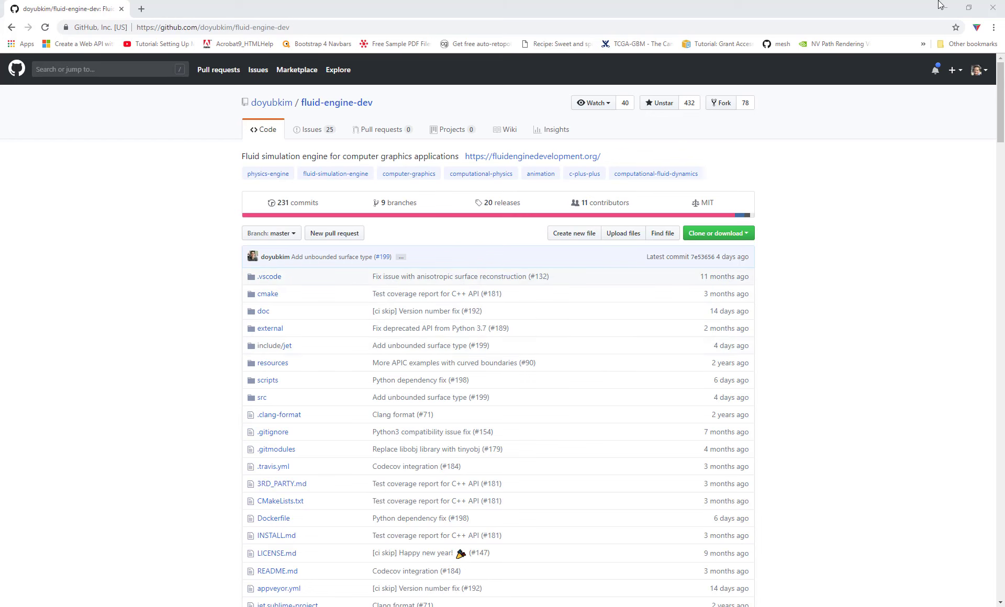
click(993, 6)
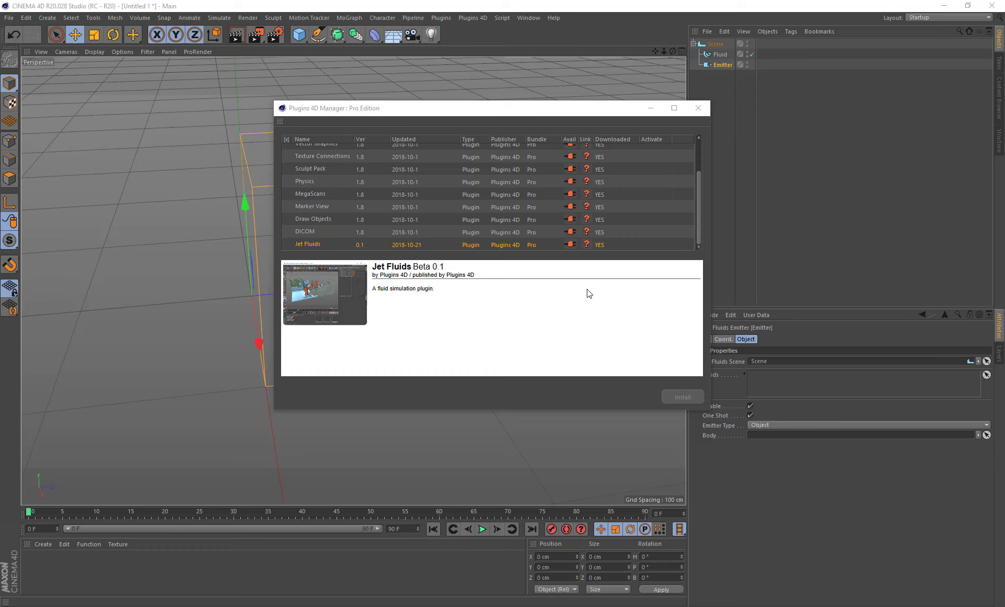
- Close the plugin manager and review the Fluid and Emitter objects
click(698, 108)
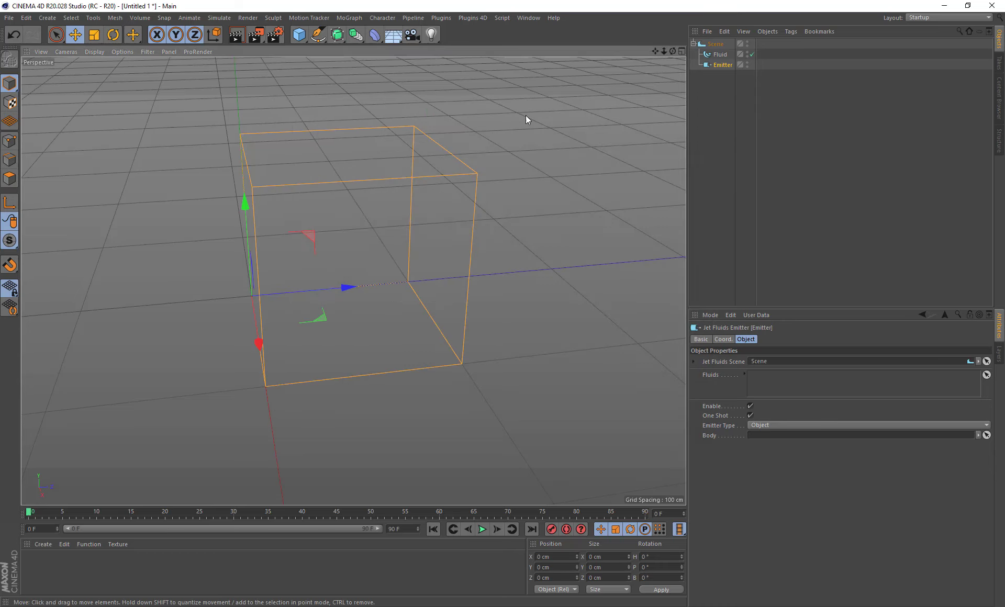
scroll(319, 263, up, 5)
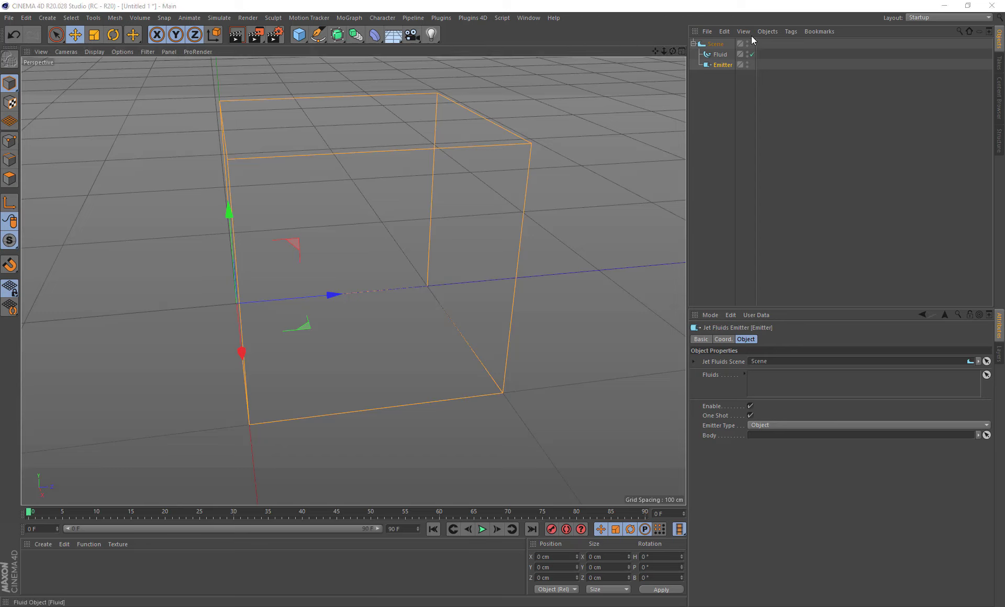
click(722, 55)
click(721, 66)
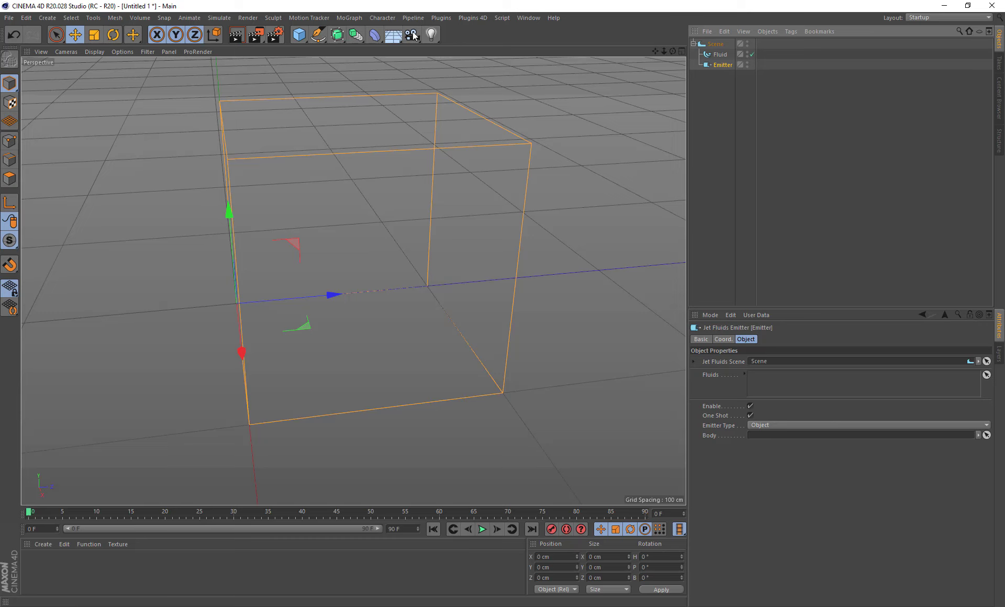
- Add a sphere, place it inside the emitter cube, and set its radius to 37.44 cm
drag(299, 35, 495, 72)
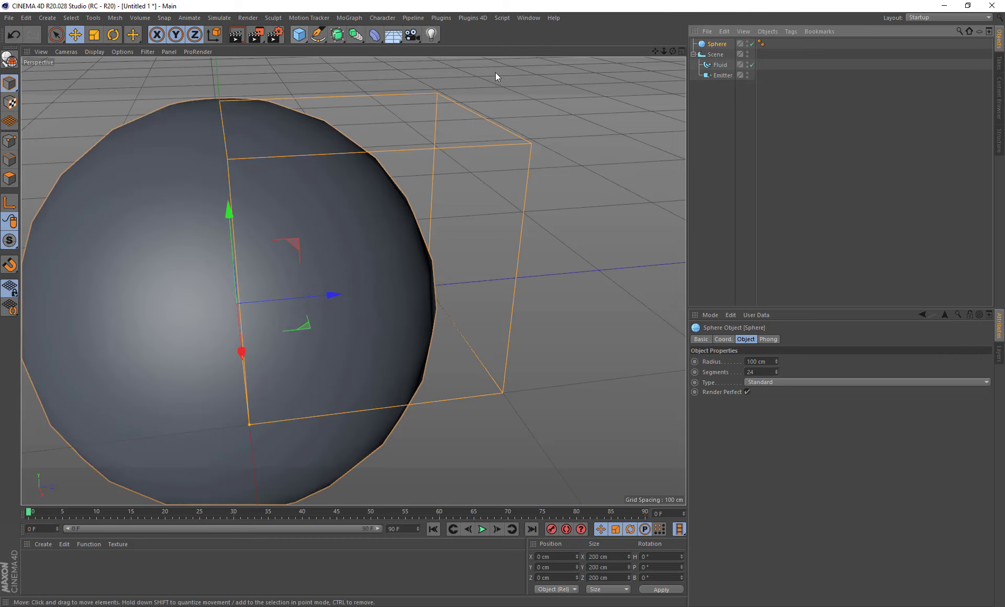
click(759, 361)
text(50)
key(Return)
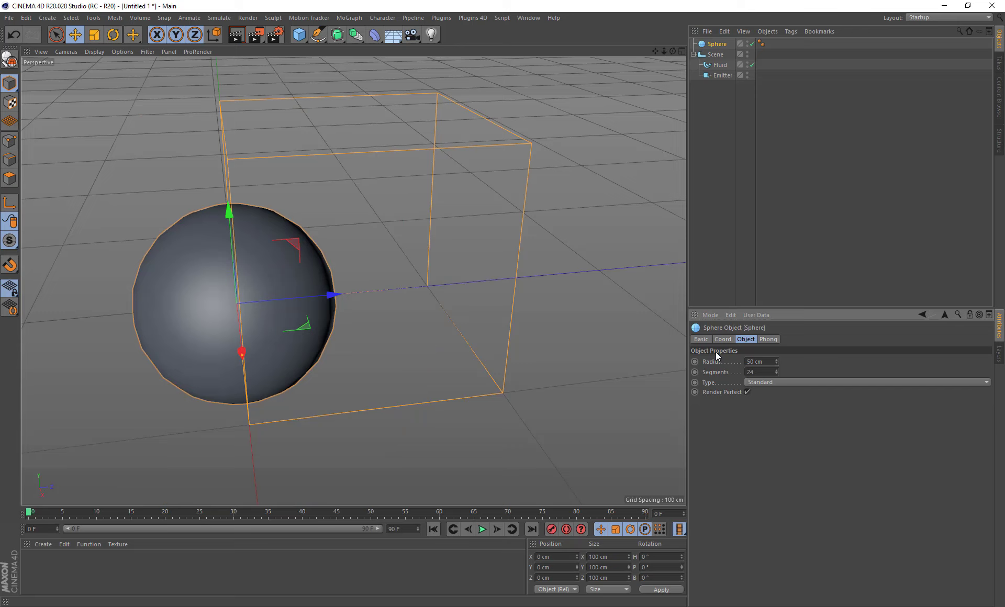
drag(329, 294, 437, 287)
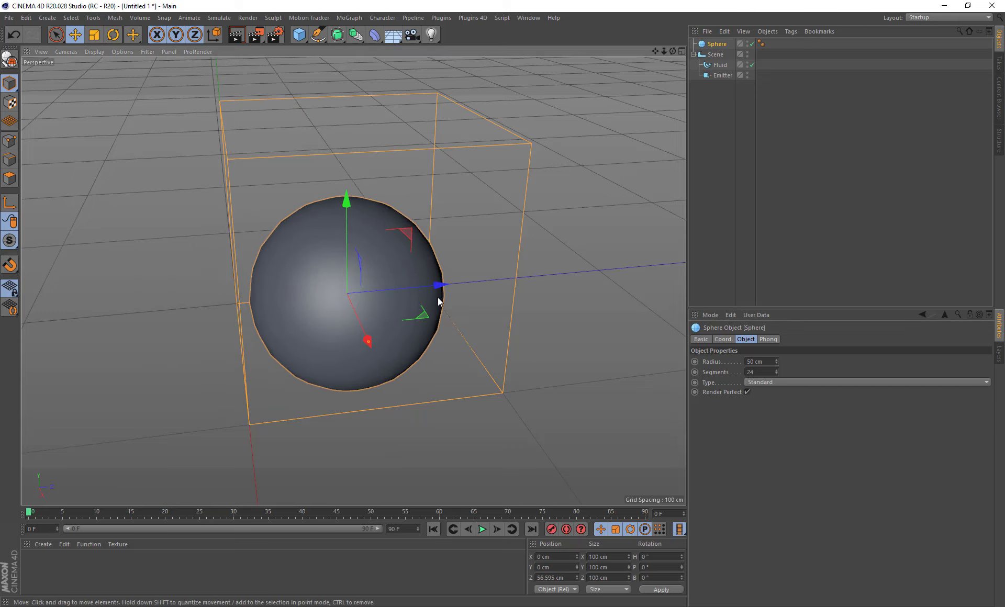
drag(369, 350, 441, 150)
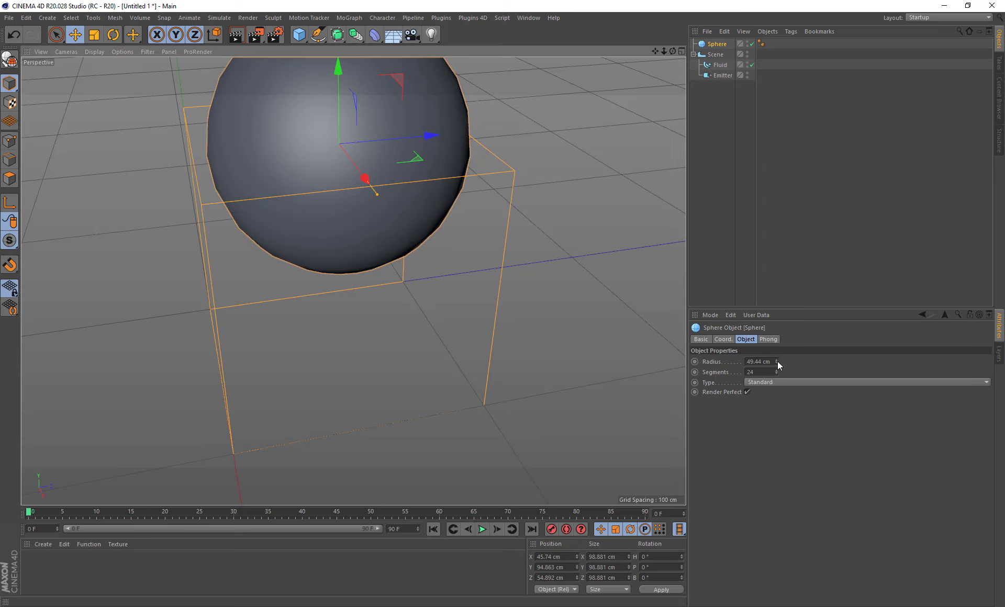
drag(777, 361, 777, 387)
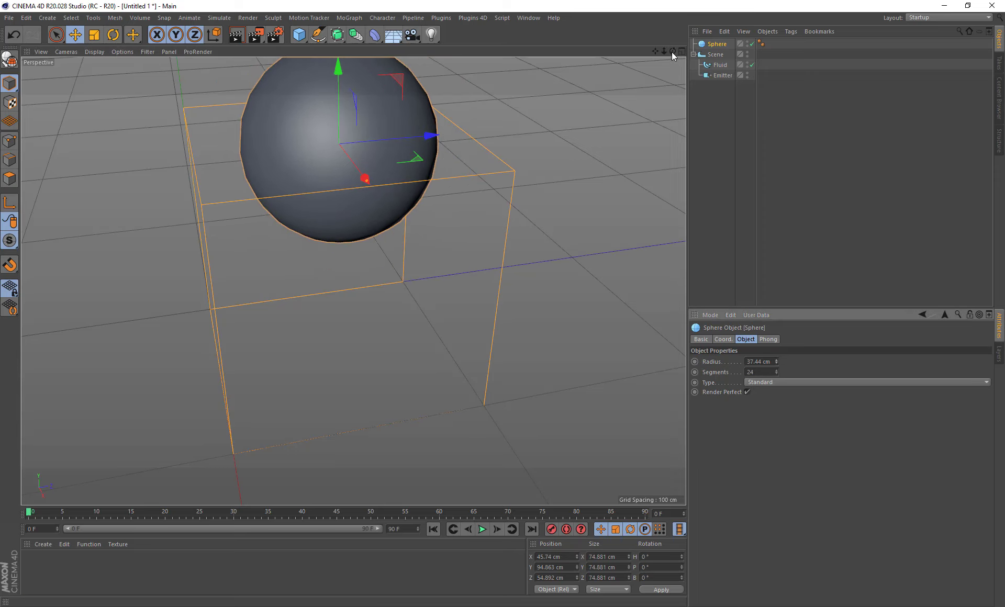
drag(672, 53, 353, 280)
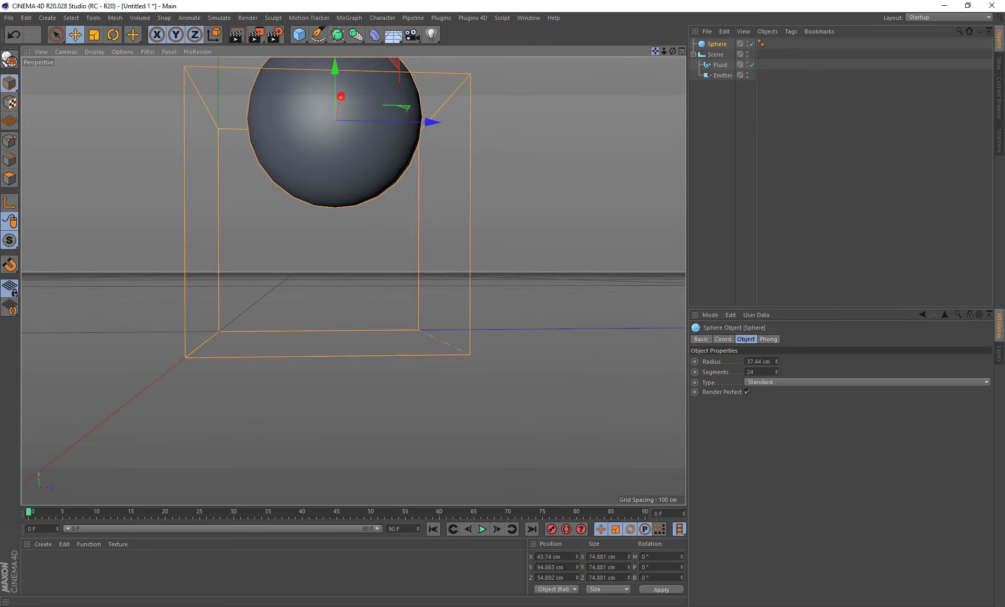
drag(655, 51, 773, 442)
- Link the Sphere into the Emitter's Body field
click(723, 64)
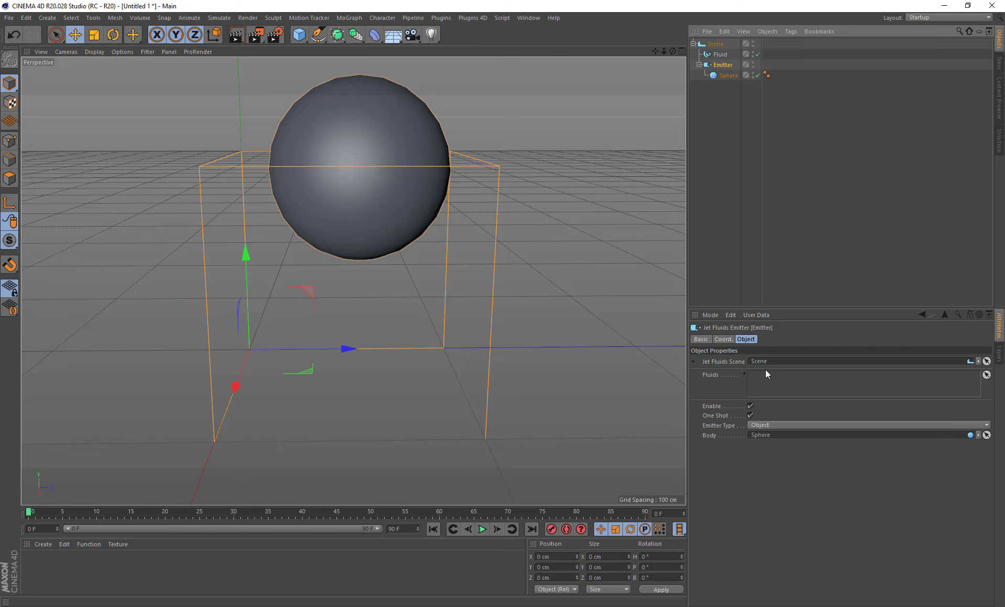
click(720, 70)
drag(763, 408, 770, 435)
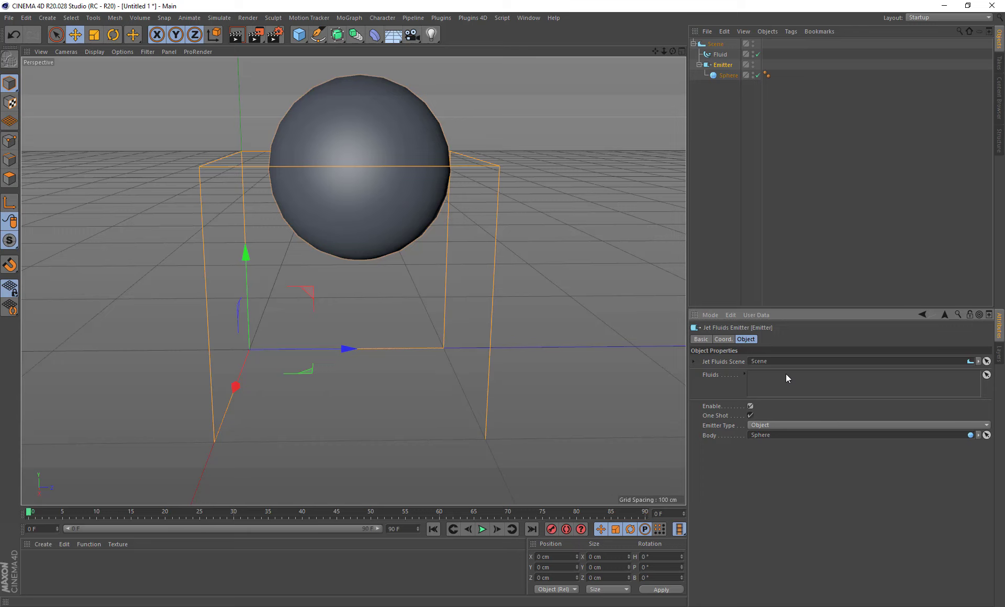
- Select the Fluid object and browse its solver Type list, currently Grid - Level Set Liquid
click(720, 54)
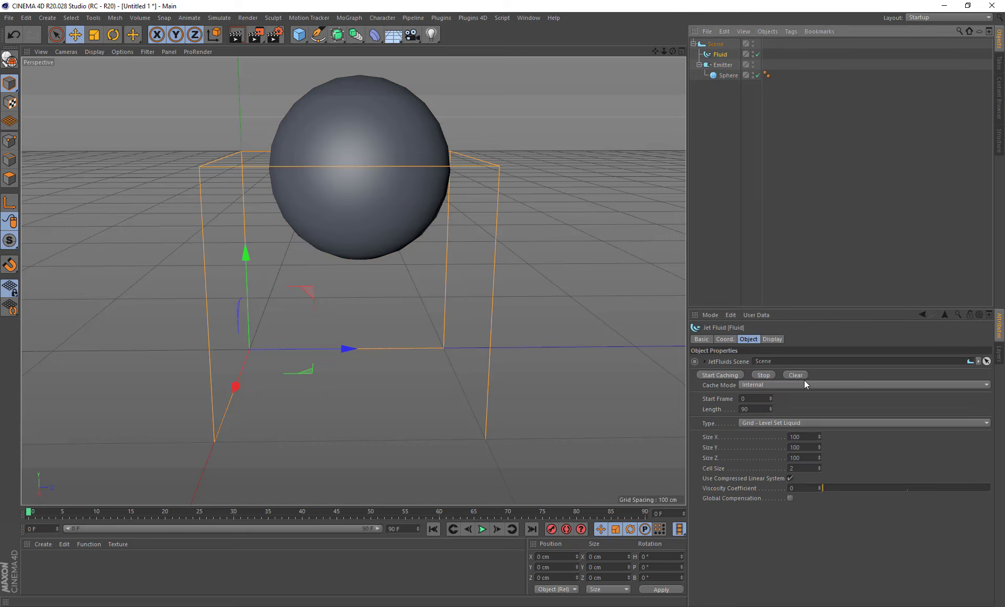
click(790, 424)
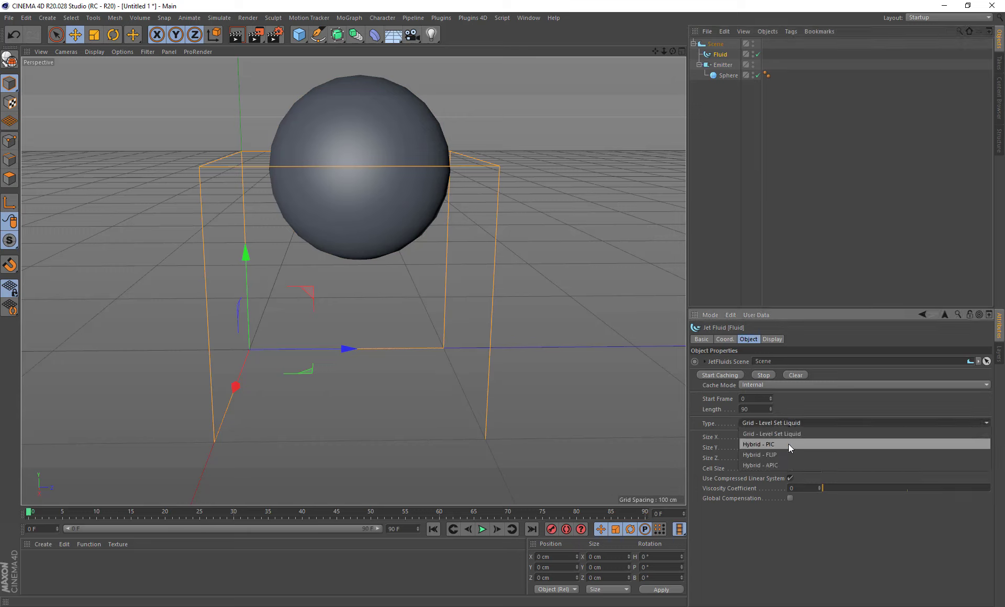
click(789, 424)
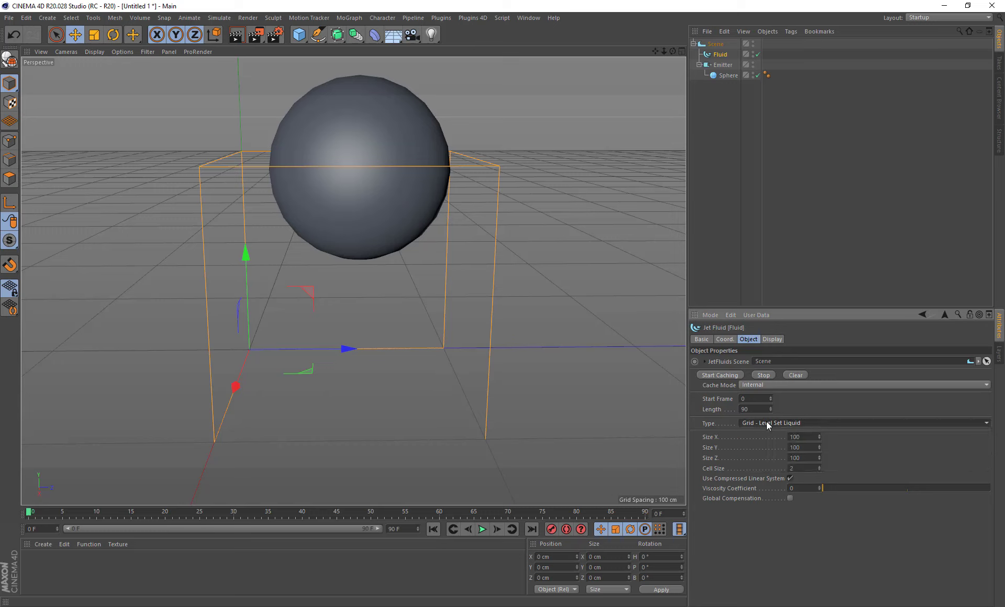
click(774, 423)
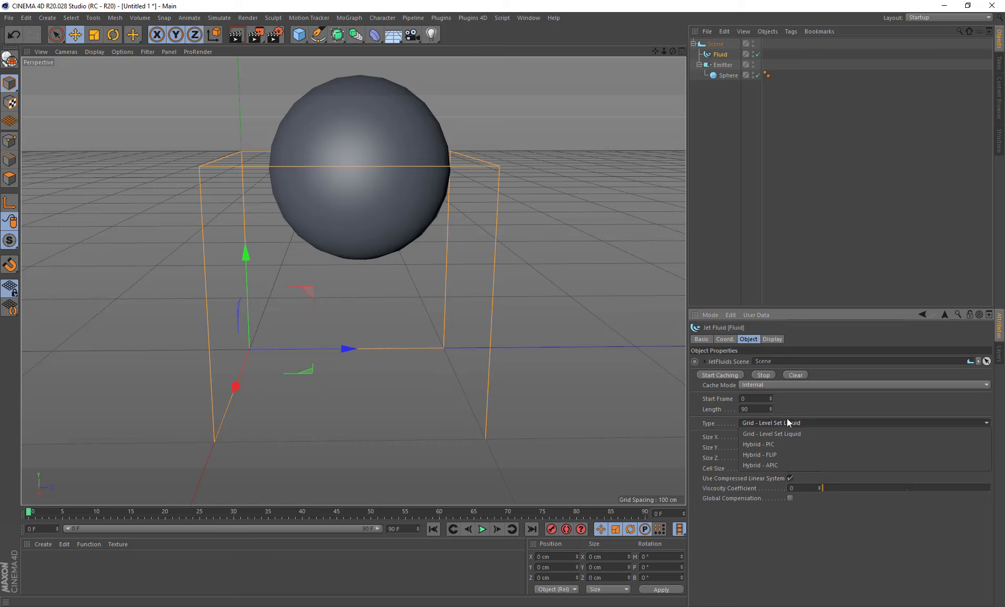
click(789, 423)
click(767, 423)
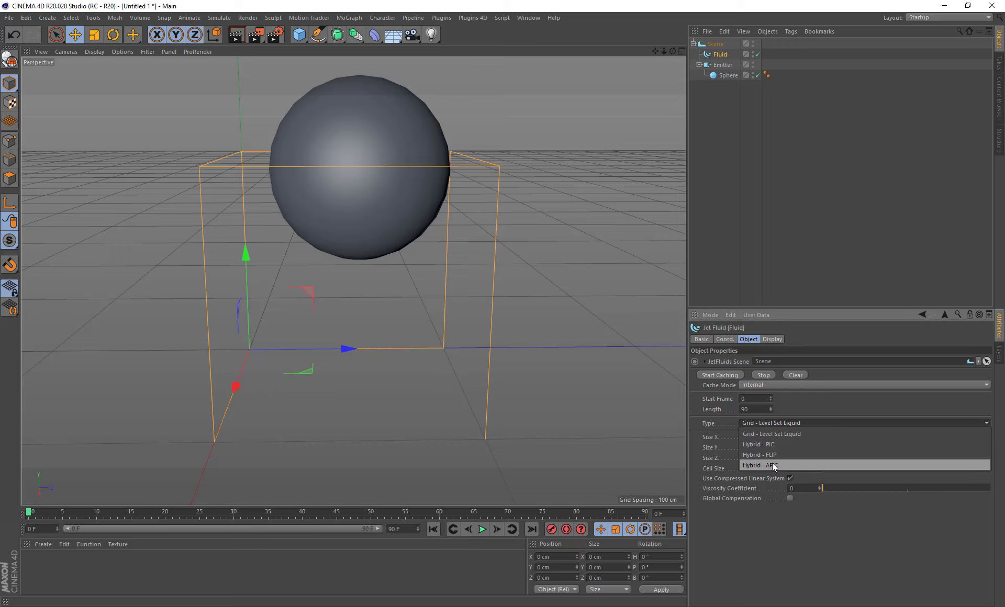
- Keep Grid - Level Set Liquid, start caching, and open the Script console to watch the log
click(803, 406)
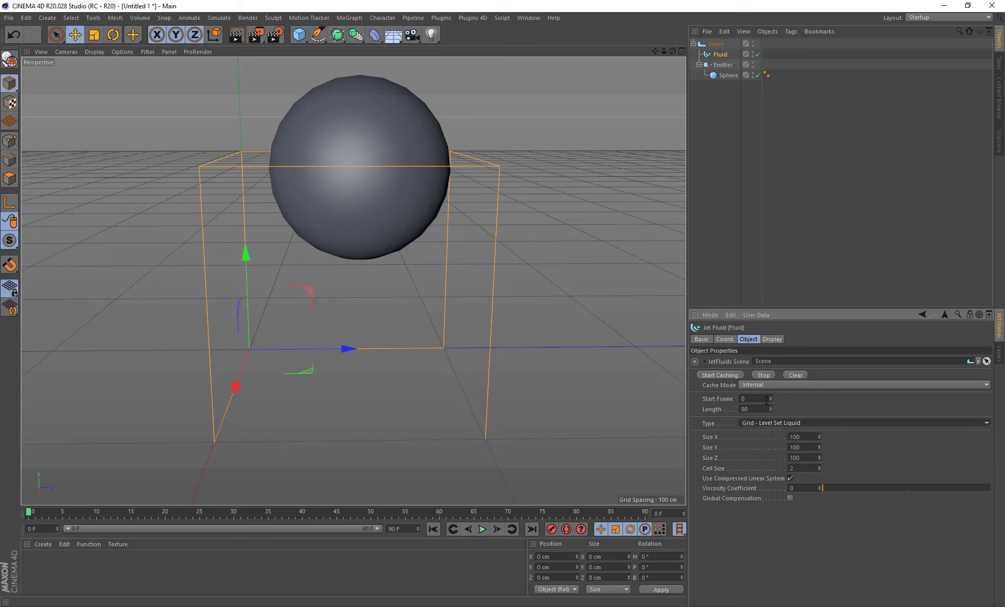
click(716, 375)
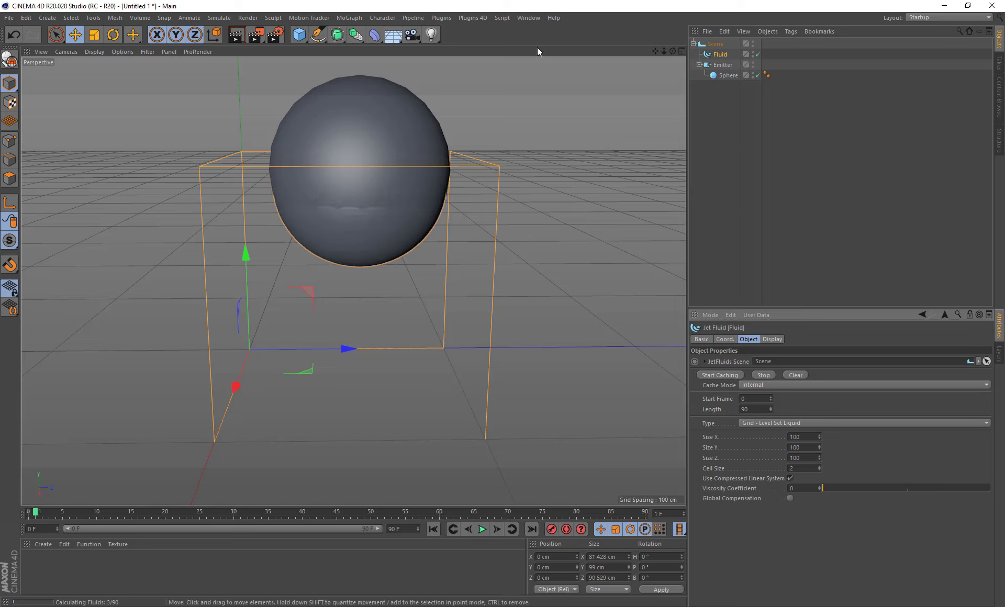
click(502, 18)
click(520, 47)
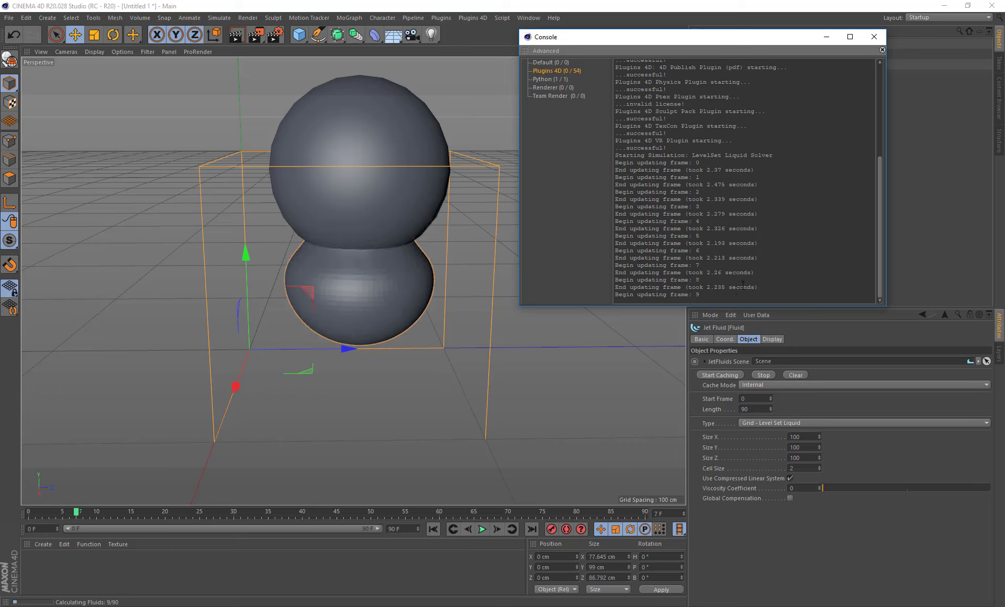
- Close the console, set the Sphere's editor visibility off, and reselect the Emitter
click(874, 37)
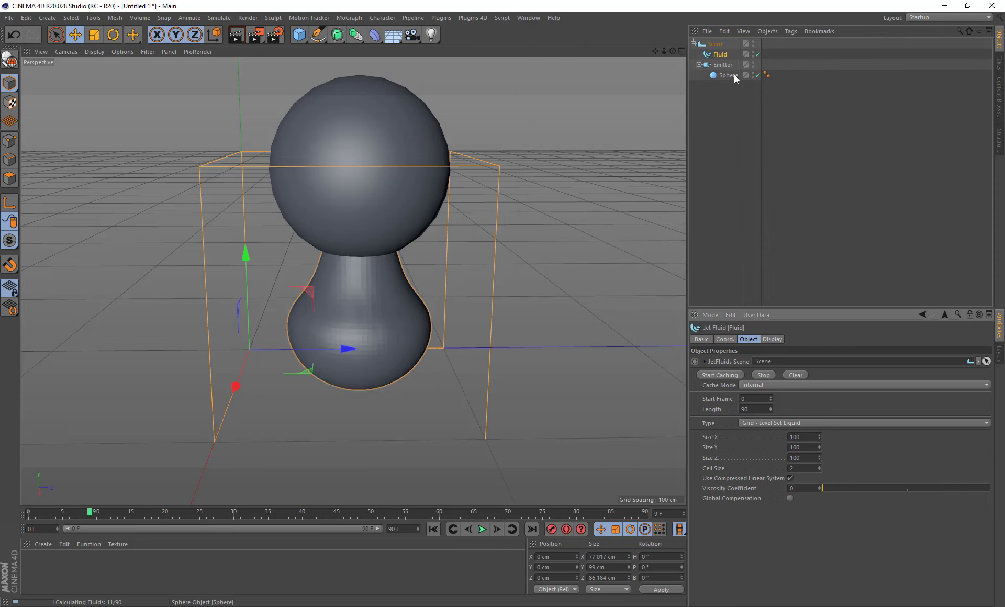
click(731, 76)
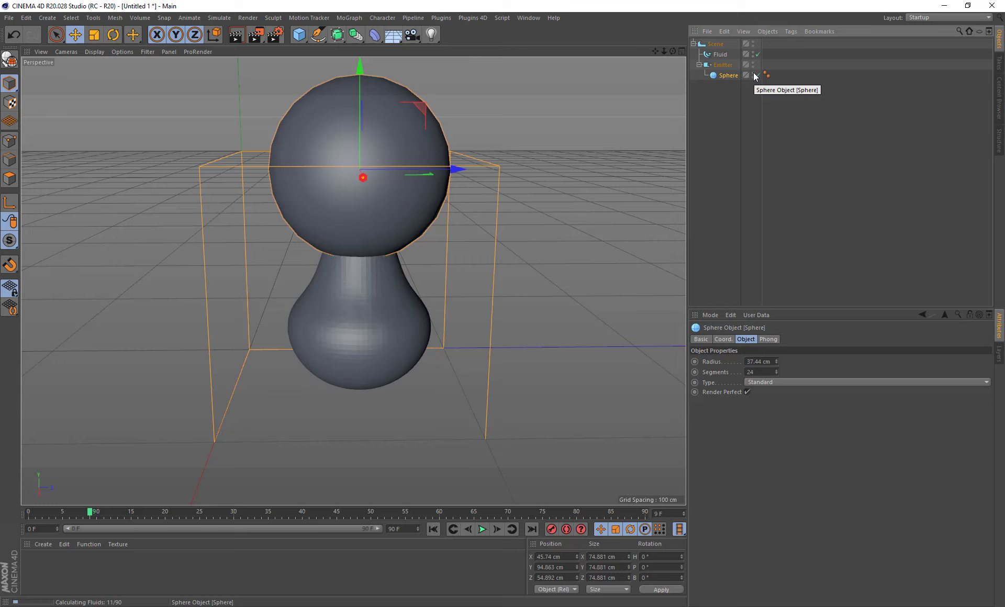
click(753, 74)
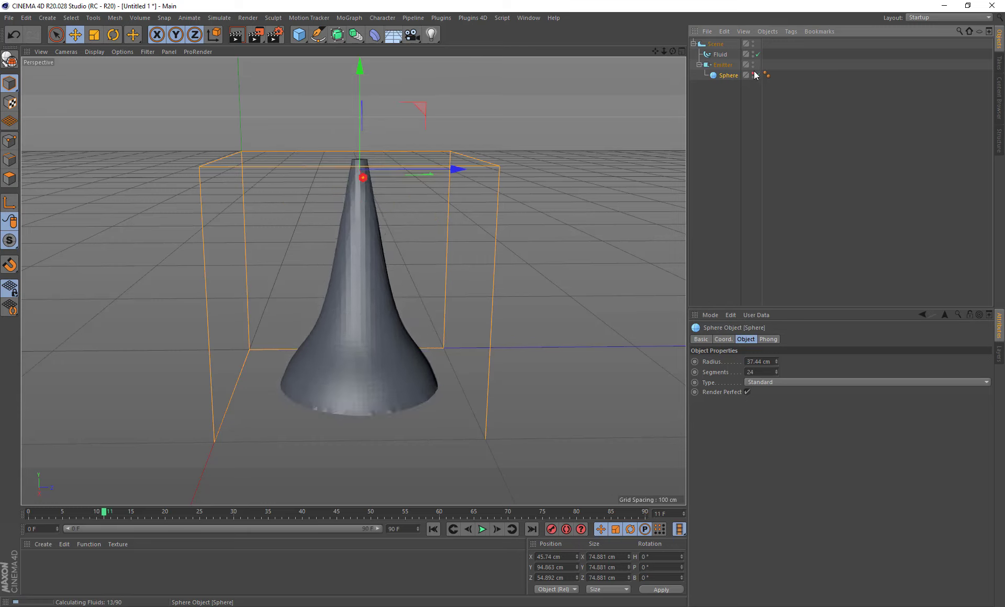
click(722, 65)
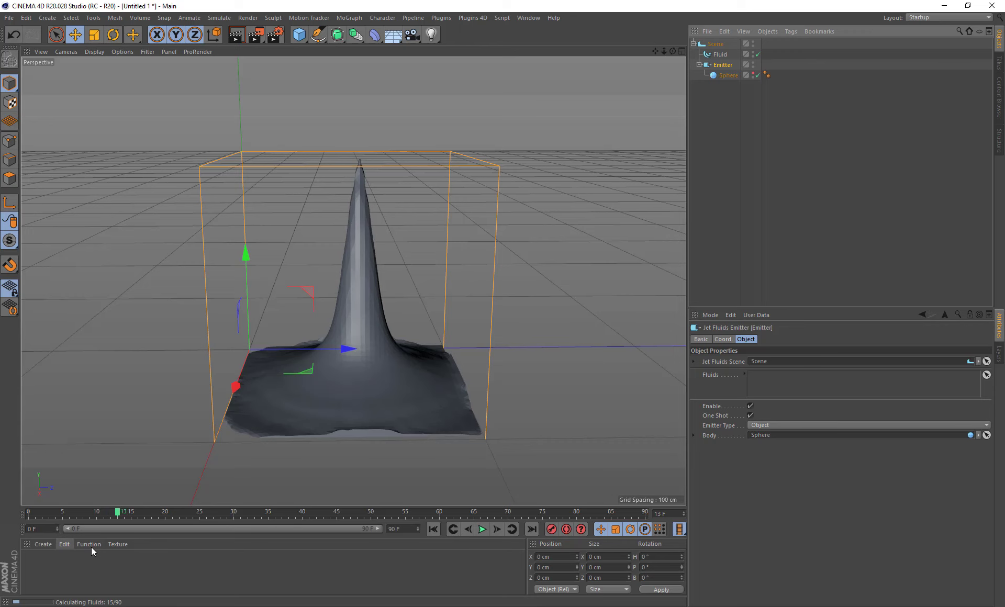
- Apply a new Mat material with 90% saturation to the fluid, then nest Fluid under a Subdivision Surface
double_click(57, 566)
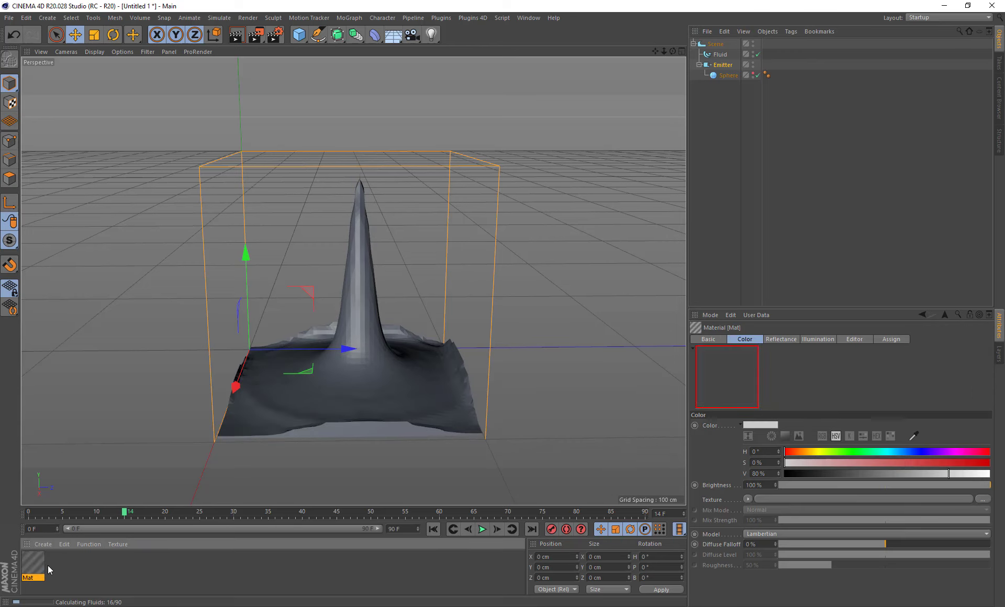
drag(52, 562, 430, 376)
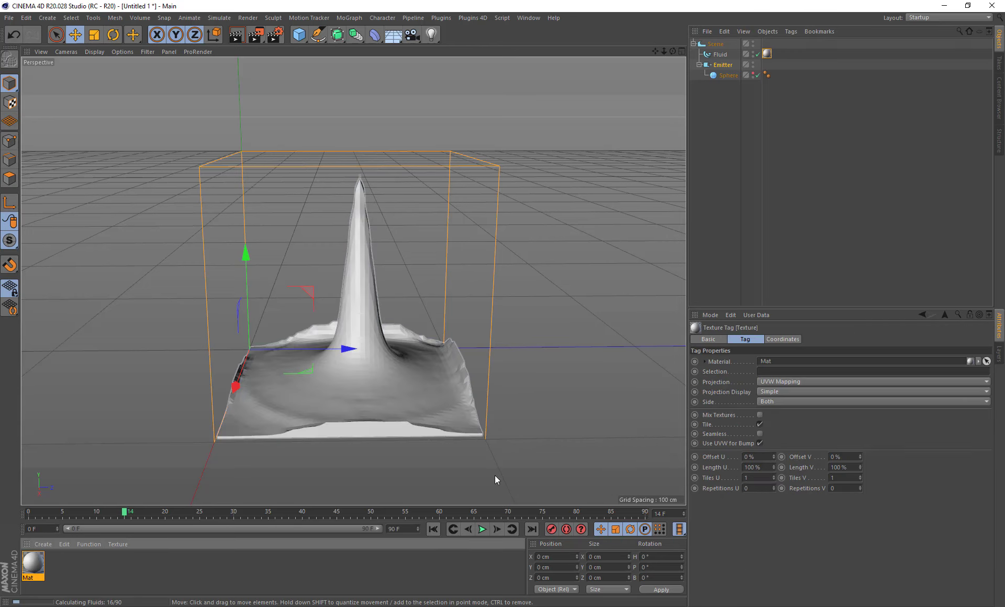
click(34, 562)
click(969, 463)
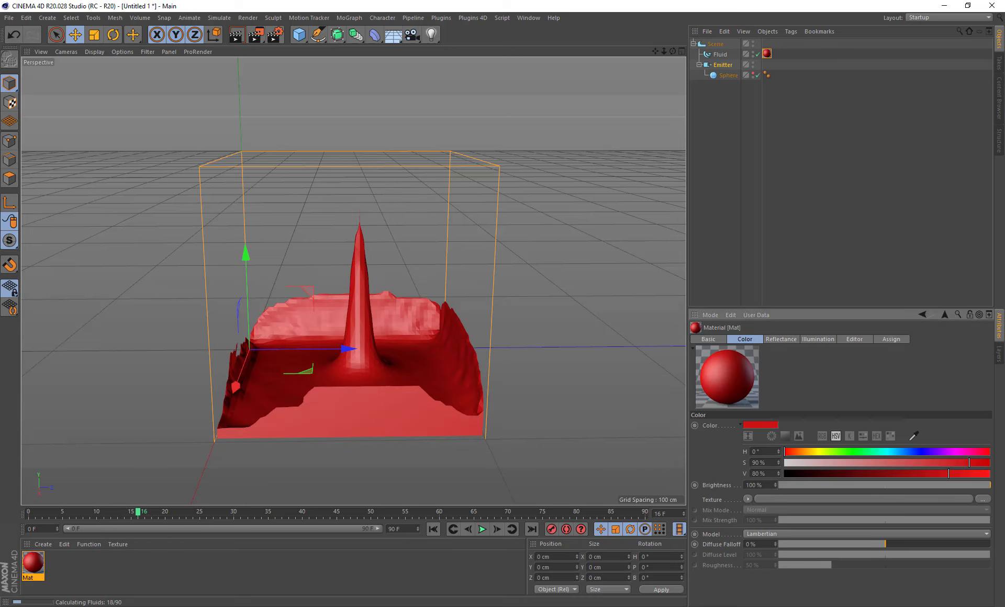
drag(337, 34, 369, 47)
mouse_move(718, 64)
mouse_down()
mouse_move(730, 46)
mouse_move(720, 65)
mouse_up()
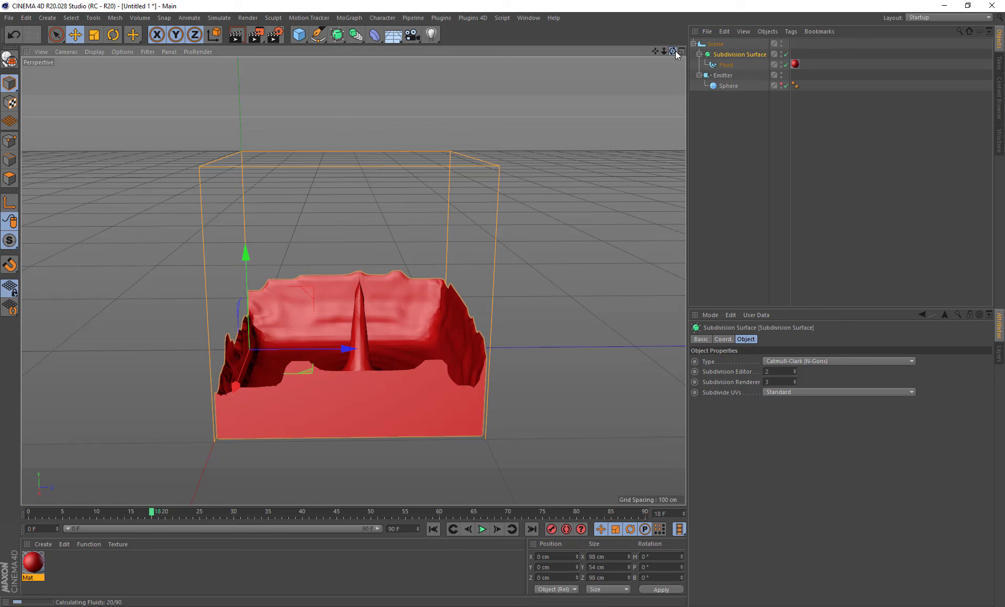
- Stop caching the fluid and preview the cached frames from the first frame
drag(672, 51, 681, 59)
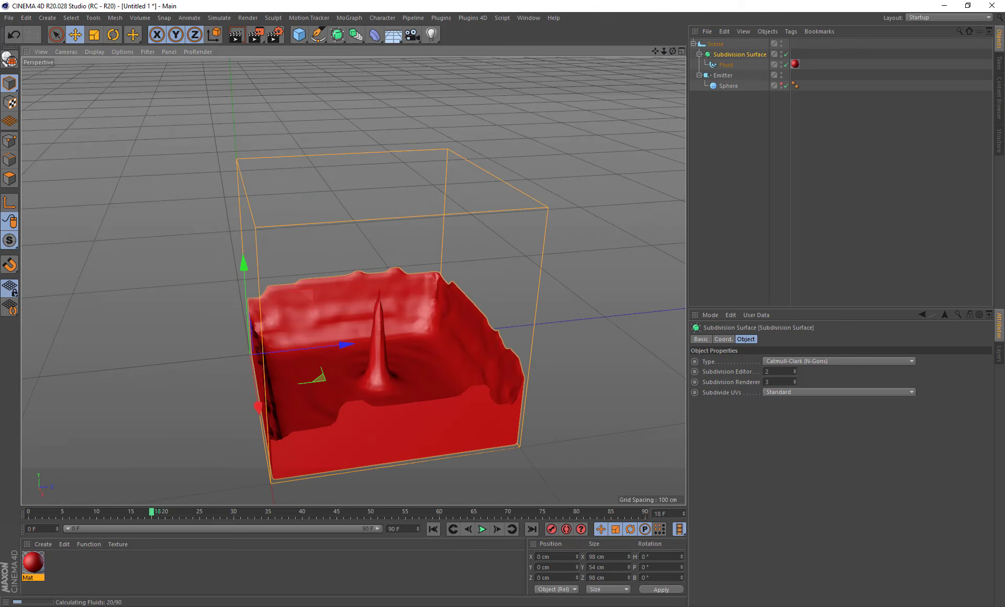
click(728, 65)
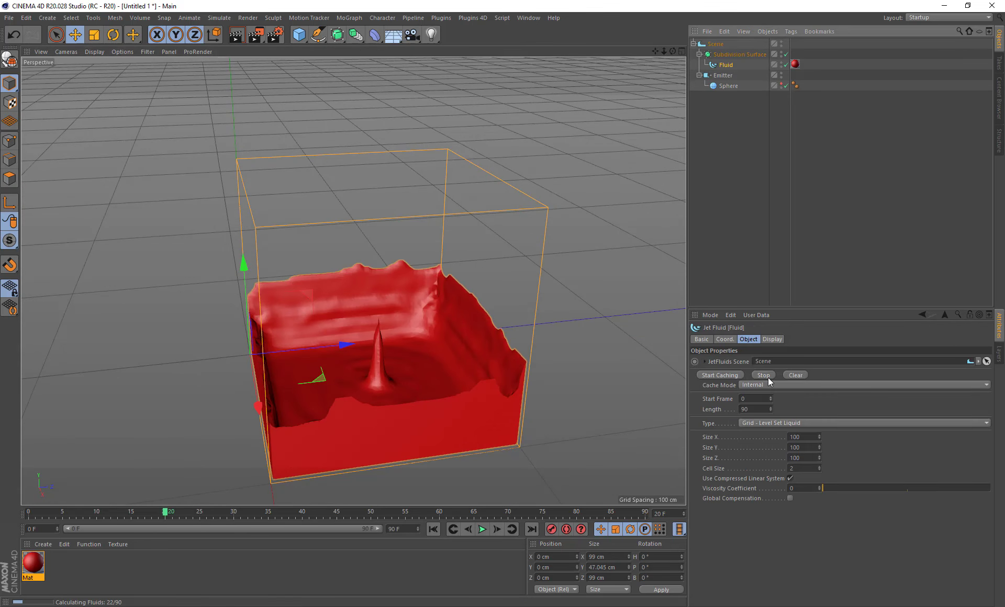
click(764, 375)
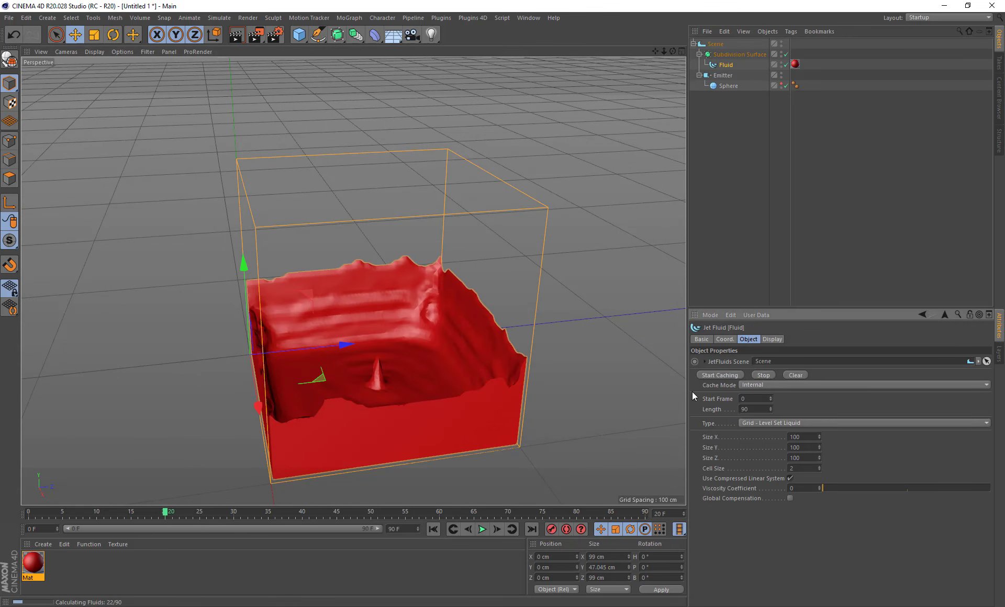
click(435, 529)
click(482, 530)
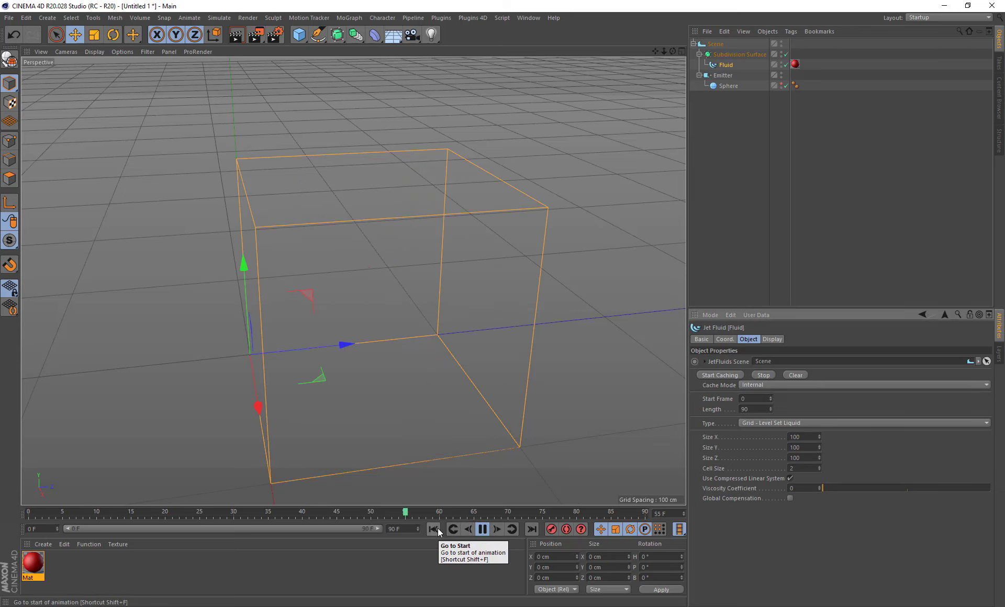
click(482, 529)
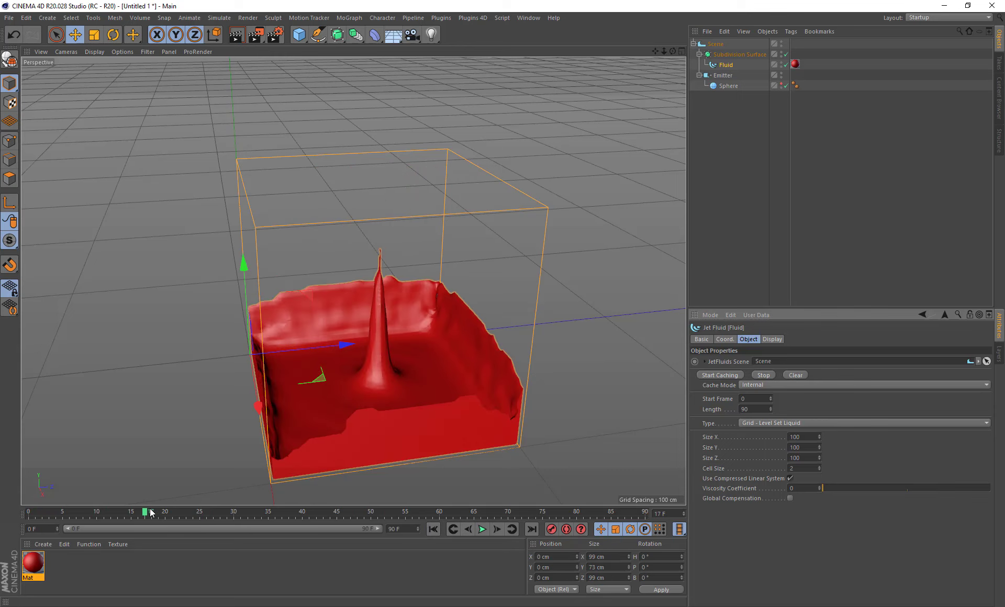
- Set the animation's end frame to 22, the last frame with cached fluid
click(179, 514)
click(205, 516)
drag(183, 519, 176, 522)
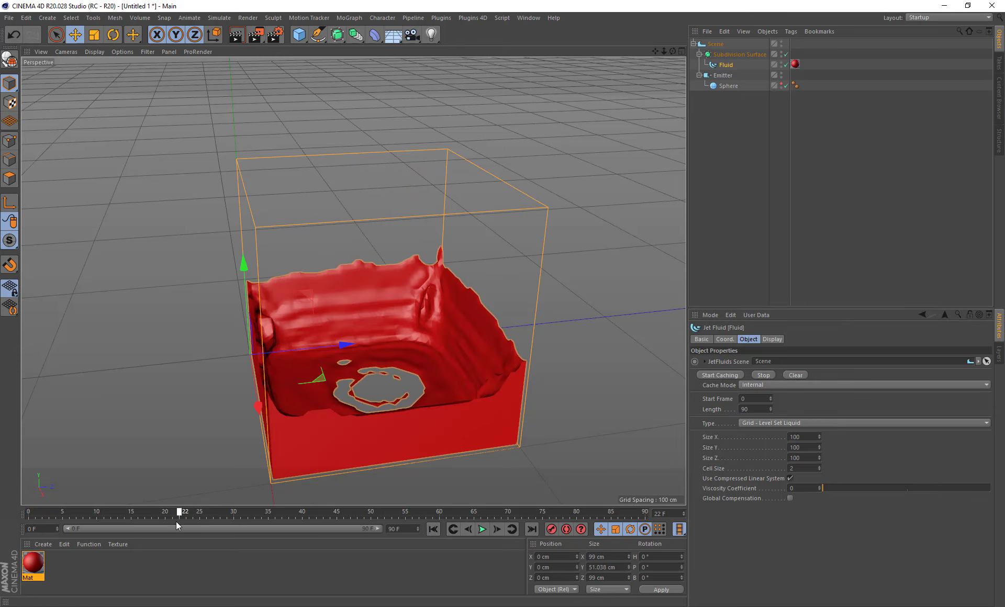
click(393, 529)
text(22)
key(Return)
- Play the 22-frame animation from the start, then stop and rewind to frame 0
click(455, 530)
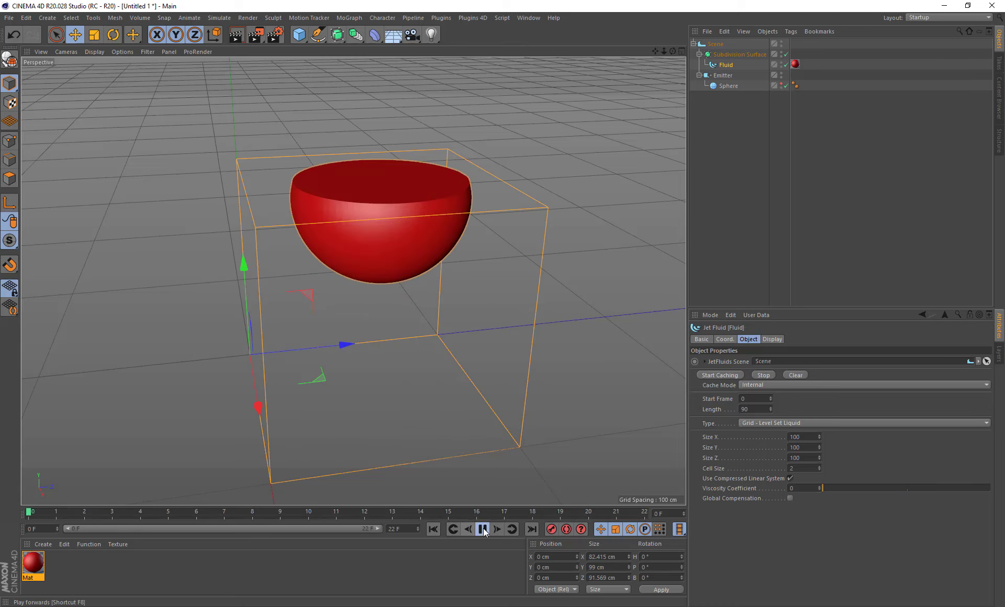
click(482, 530)
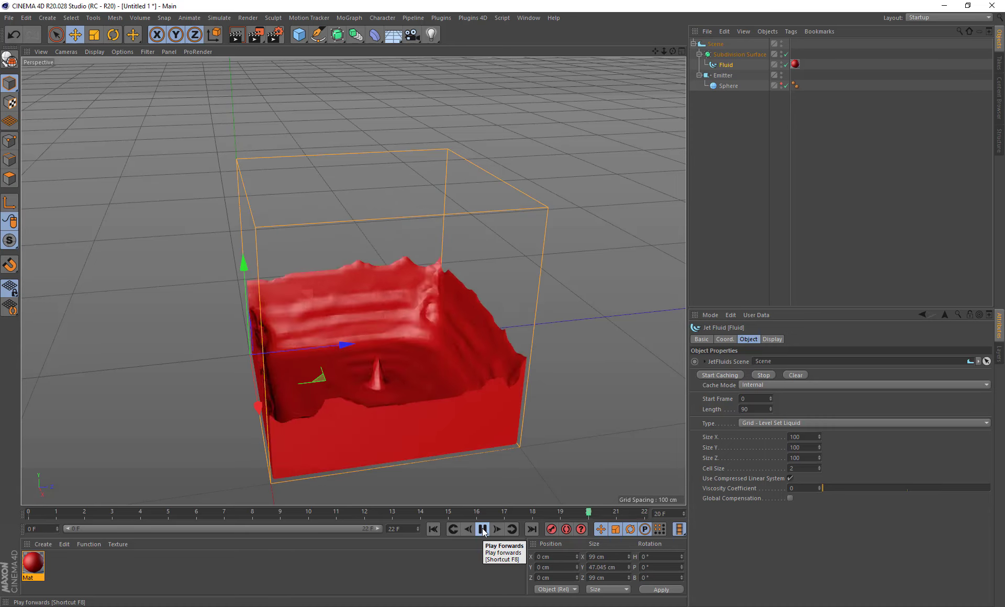
click(482, 530)
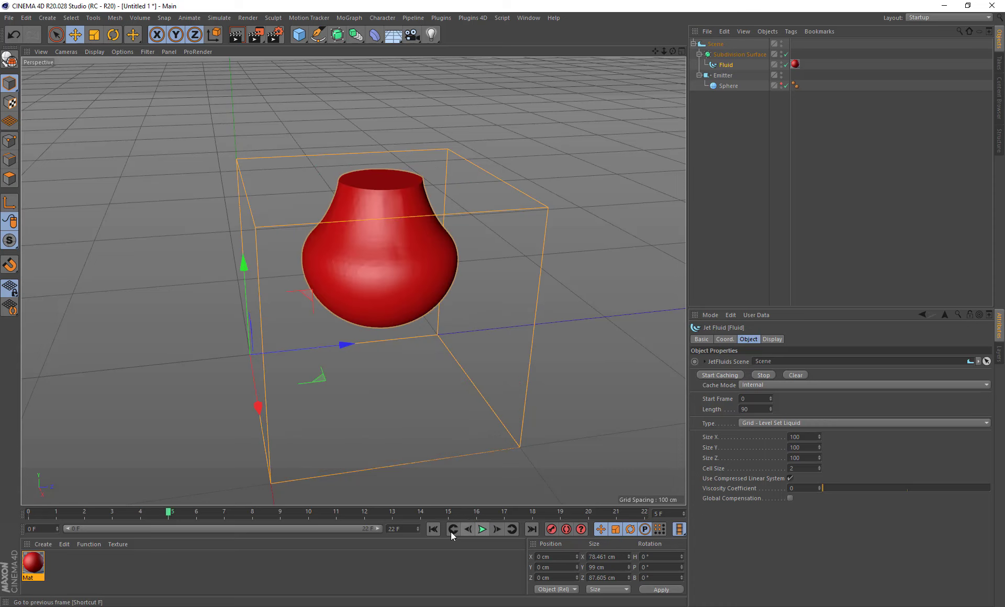
click(433, 529)
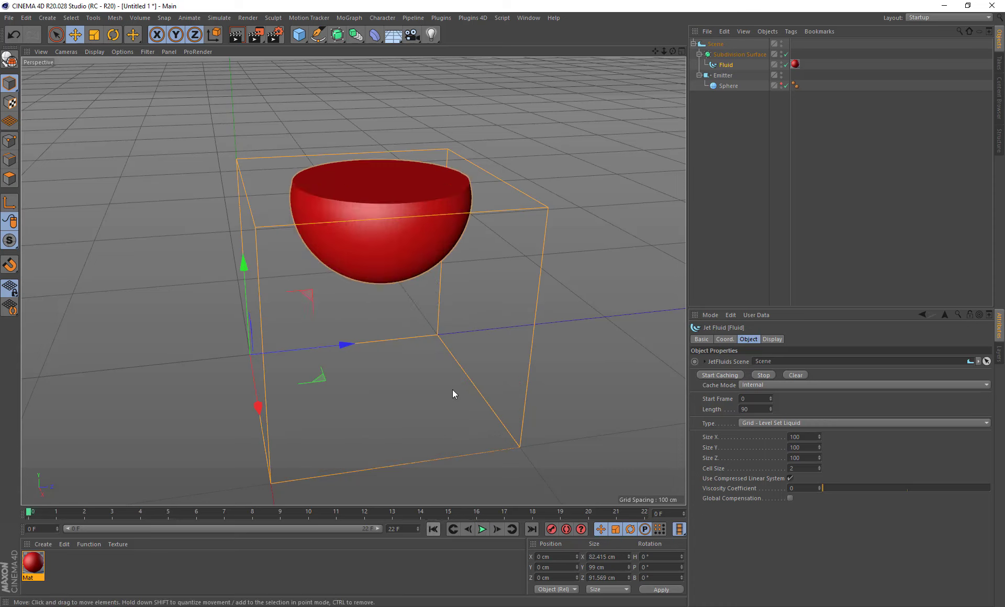
- Move Fluid out of the Subdivision Surface and delete the Subdivision Surface
click(746, 114)
drag(728, 64, 729, 50)
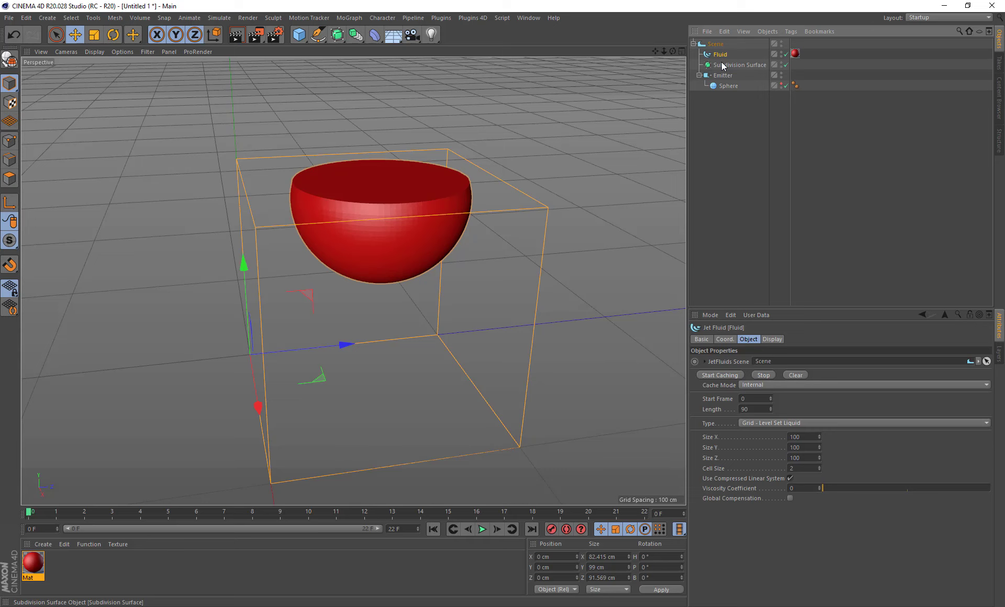
key(Delete)
key(ctrl+z)
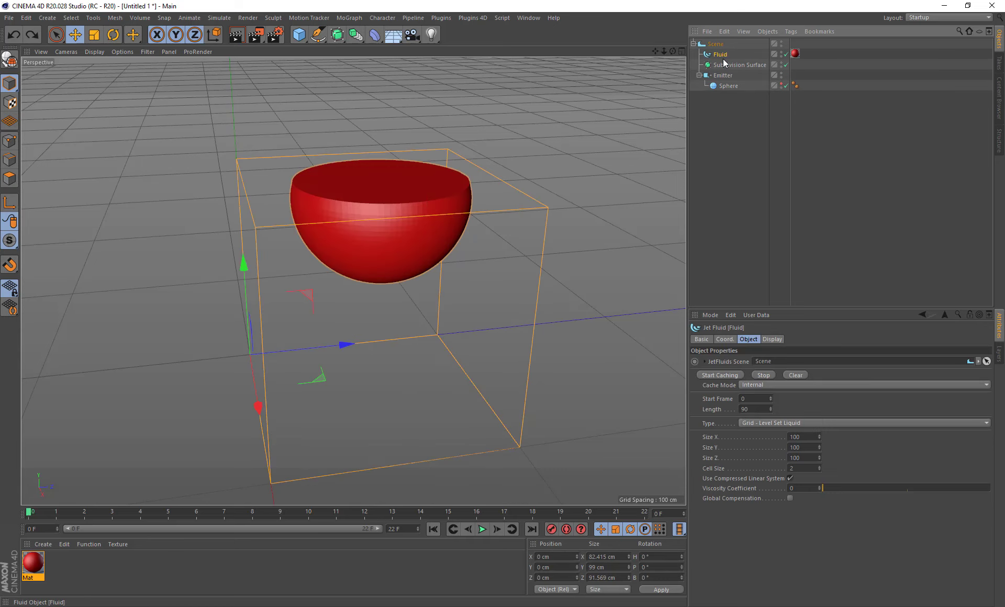
click(724, 64)
key(Delete)
- Set the Fluid's solver type to Hybrid - FLIP and play to frame 11
click(721, 55)
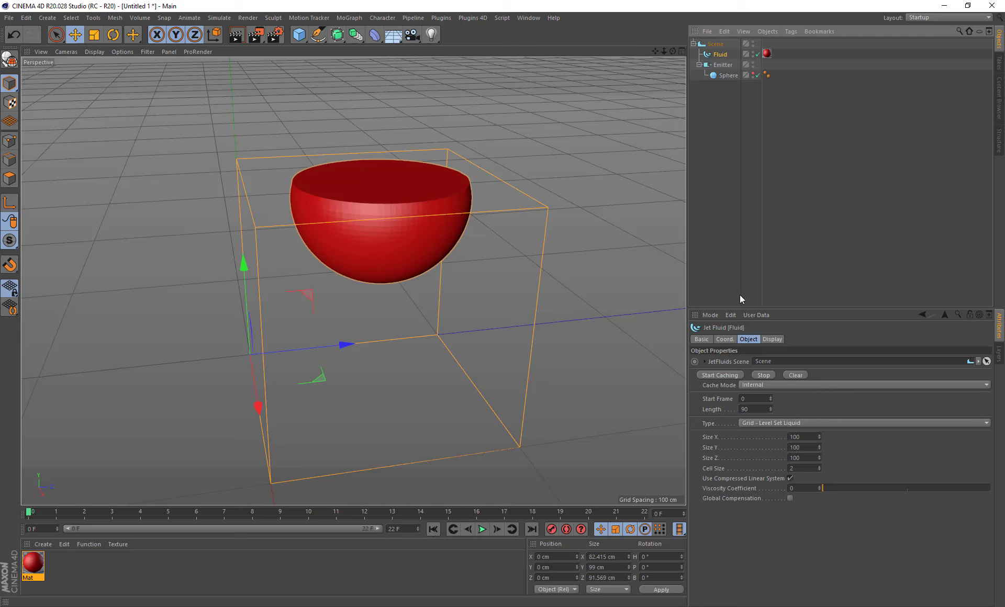
click(811, 422)
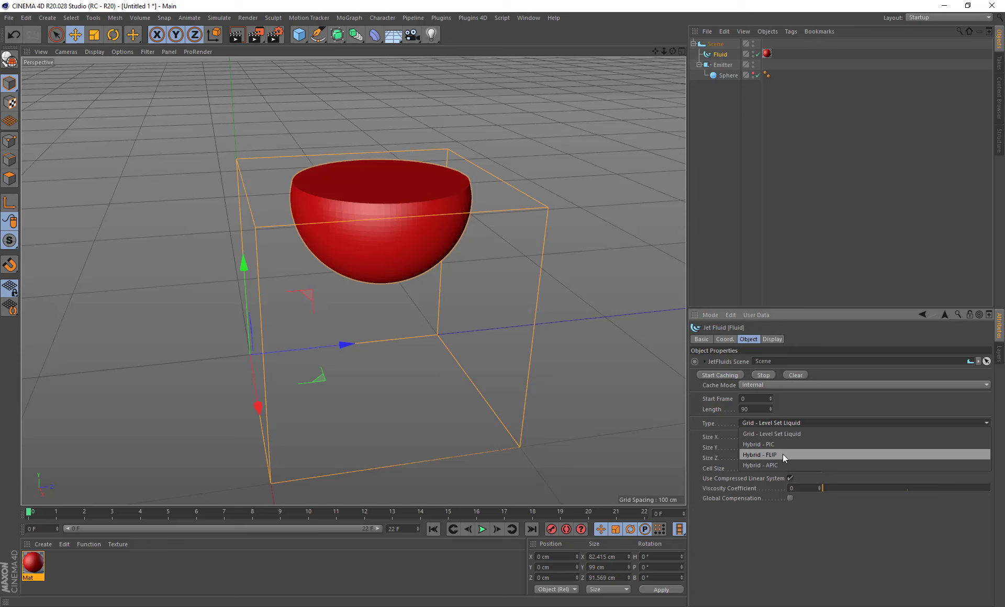
click(783, 453)
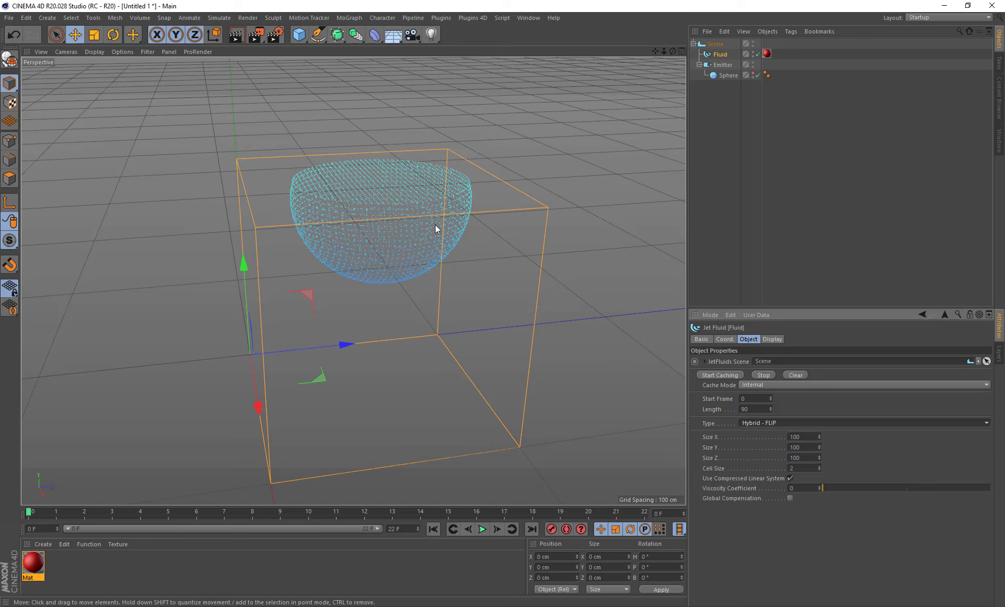
click(482, 530)
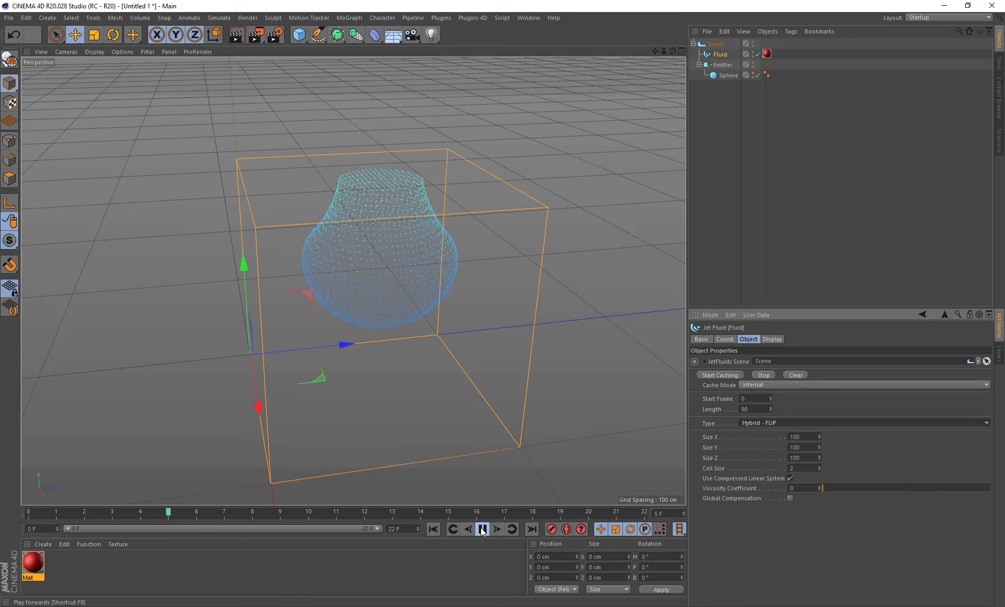
click(482, 529)
- Rewind to frame 0, clear the fluid cache and re-cache, keeping Hybrid - FLIP as solver
click(440, 531)
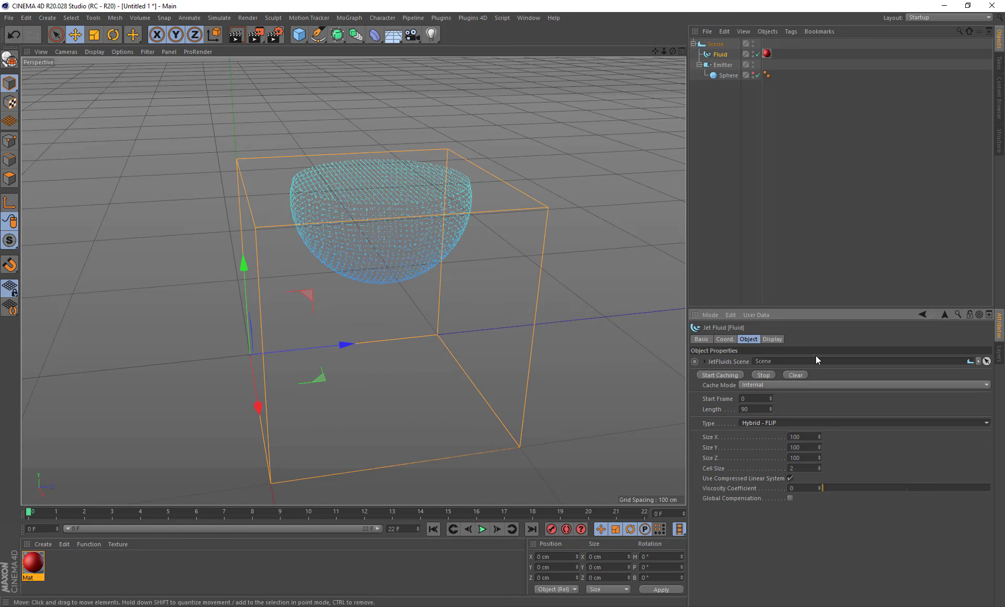
click(796, 376)
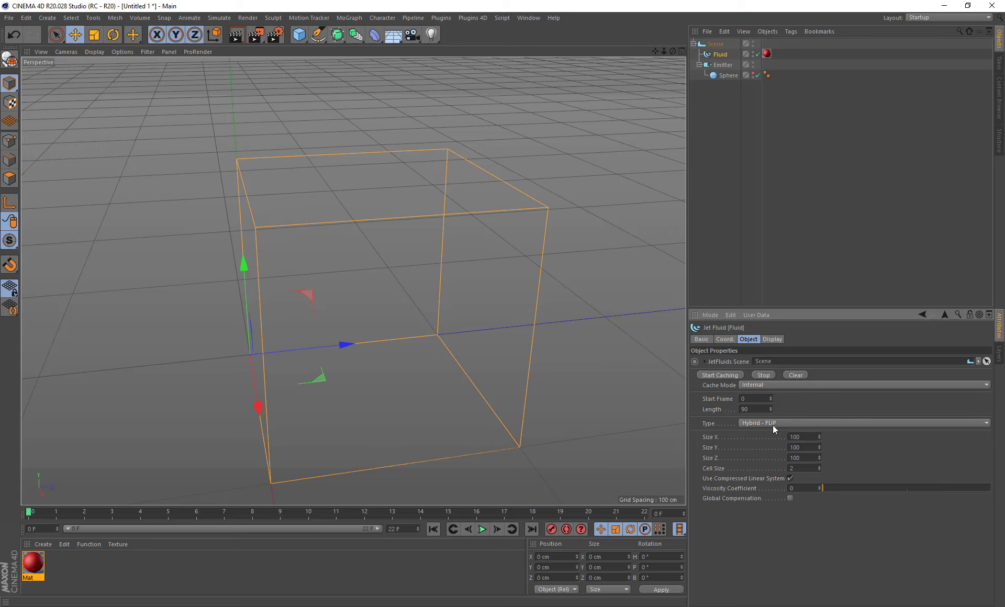
click(711, 375)
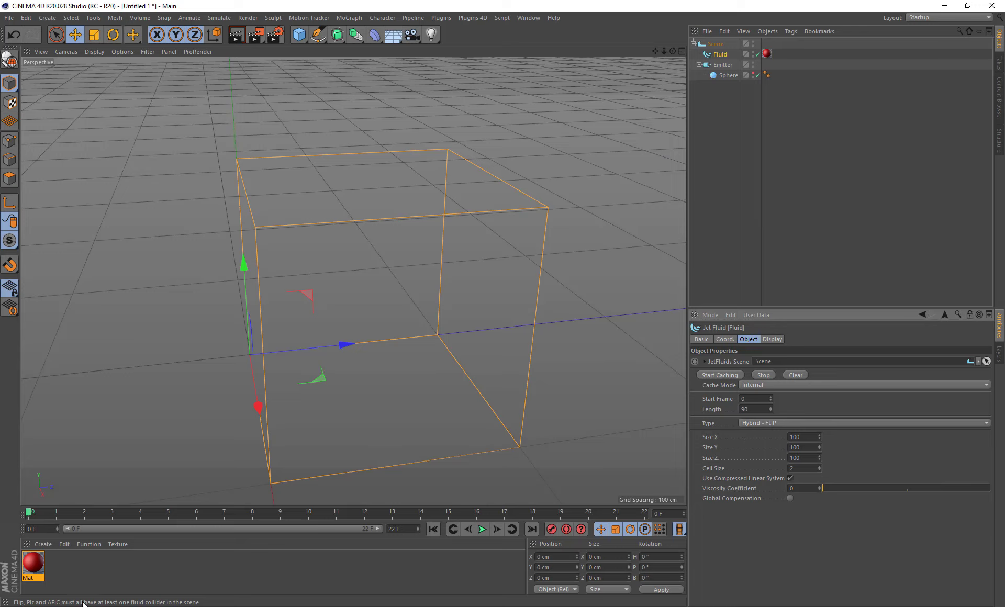
click(796, 422)
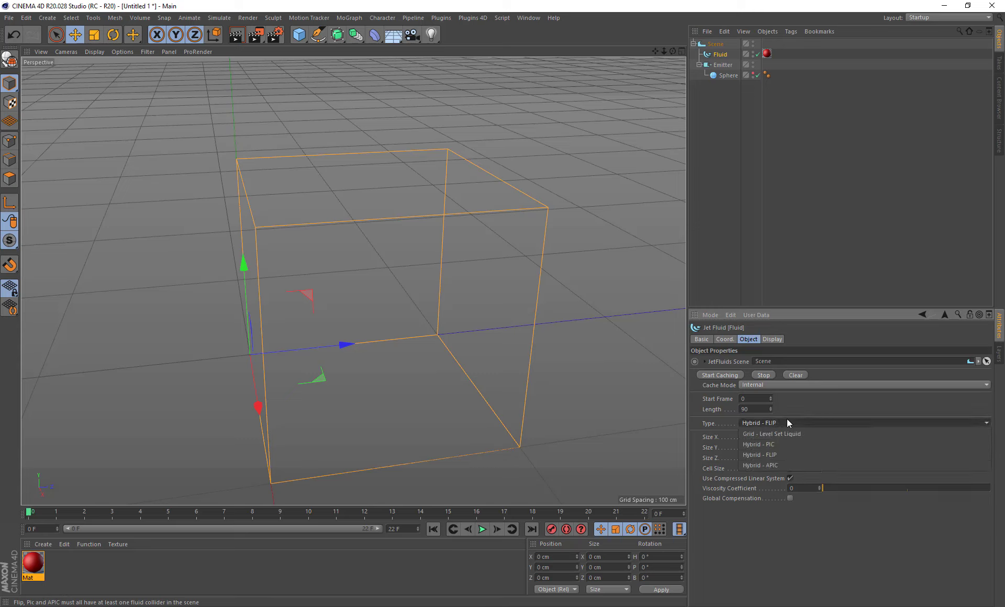
click(787, 422)
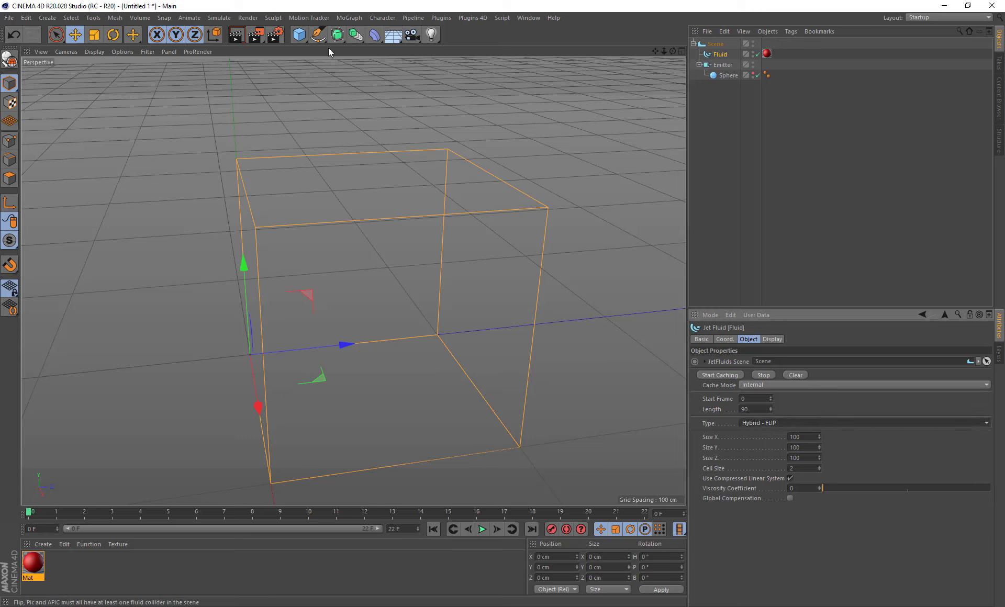
drag(658, 48, 655, 15)
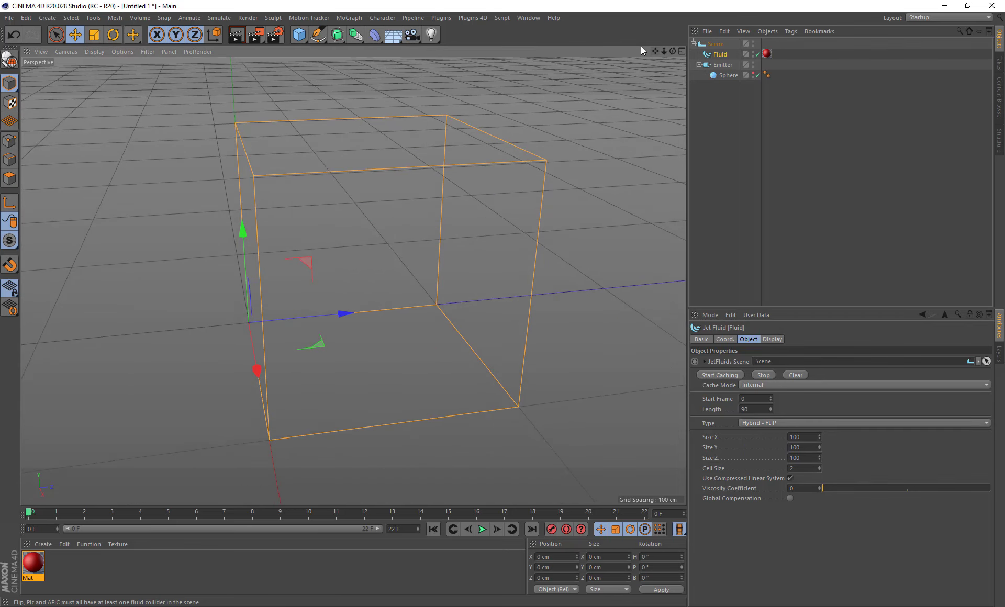
- Add a Sphere and move it down below the fluid box
click(299, 35)
click(489, 68)
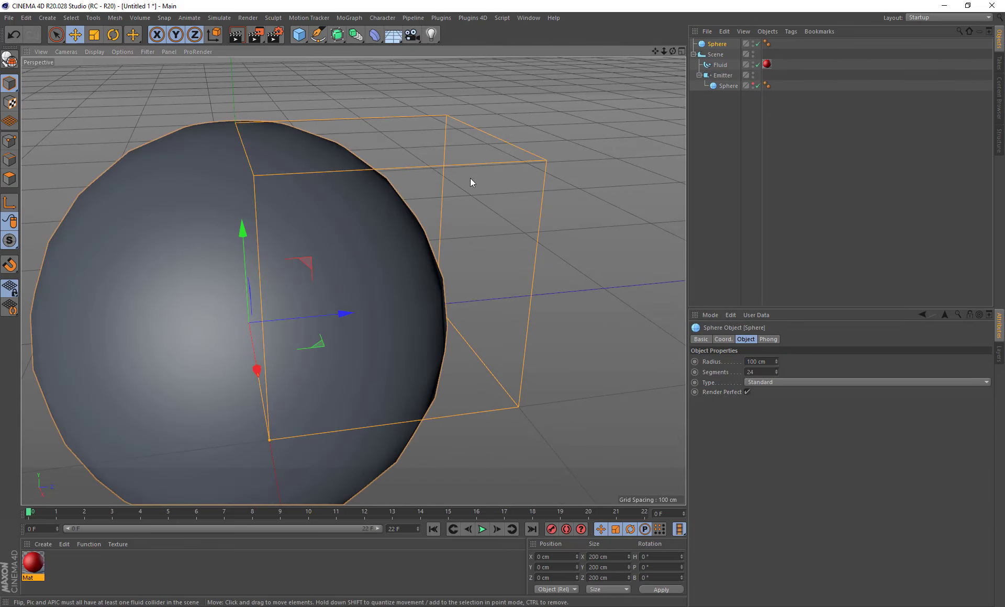
drag(345, 314, 497, 303)
drag(420, 233, 471, 366)
- Give the Sphere a Jet Fluids Collider tag linked to Scene and nest it under Scene
right_click(712, 46)
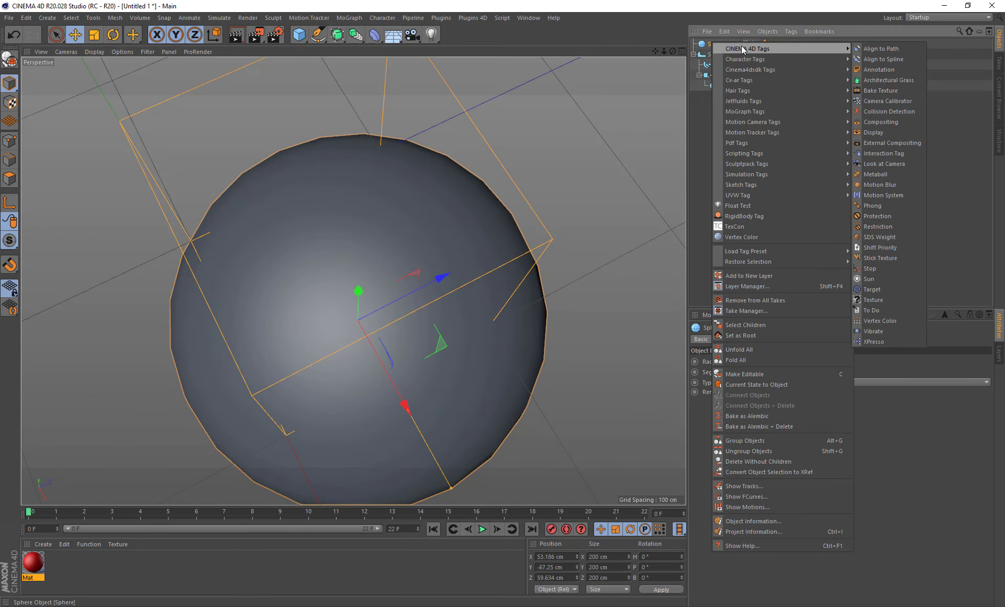
mouse_move(759, 99)
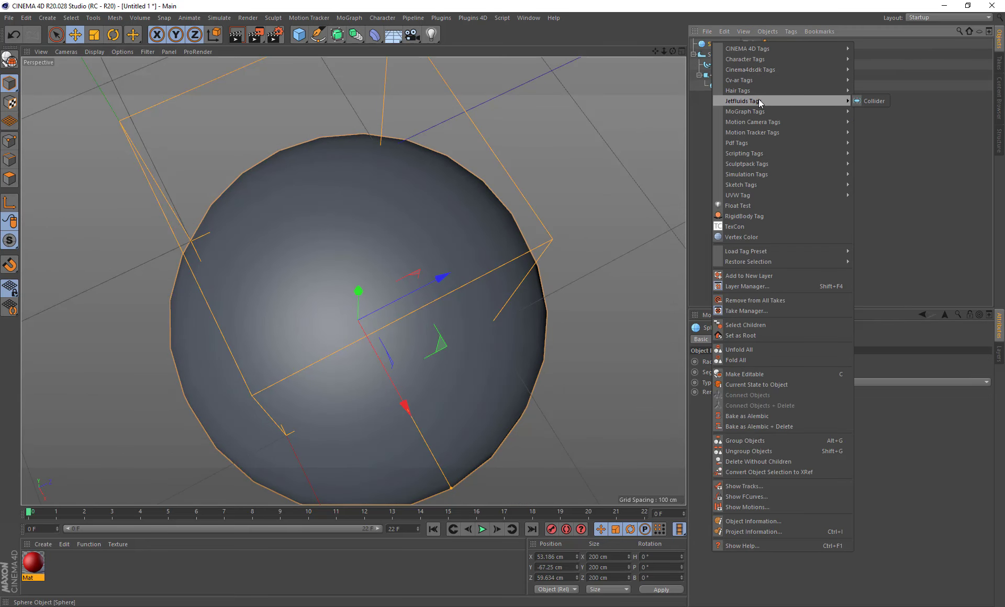
click(880, 102)
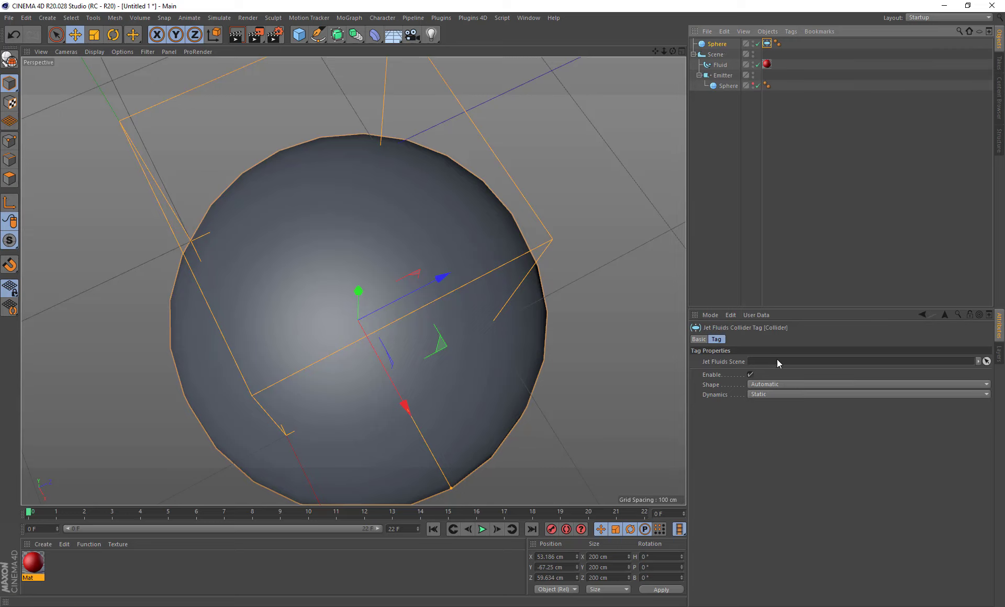
drag(716, 55, 772, 368)
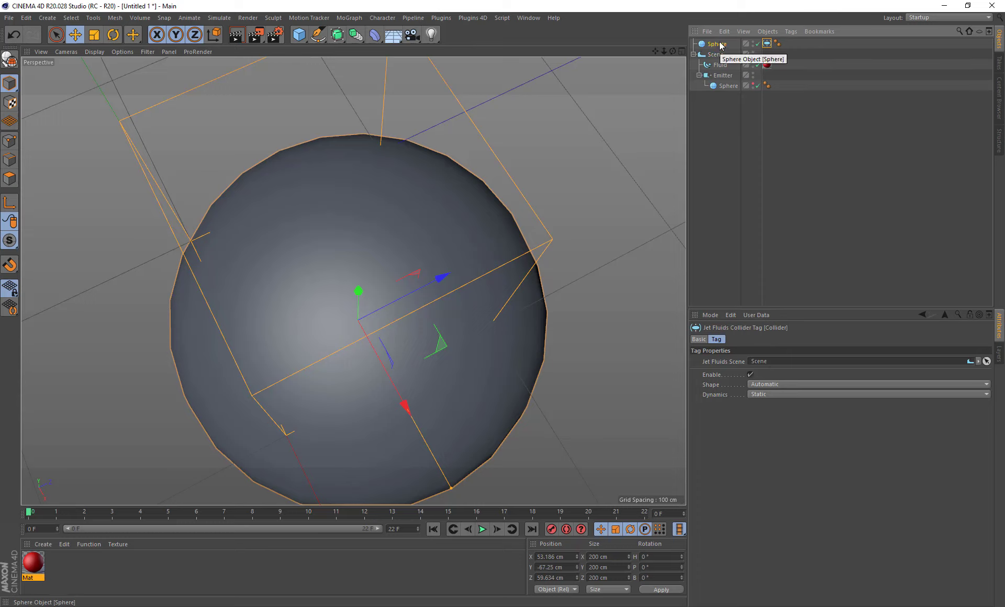
drag(721, 45, 720, 62)
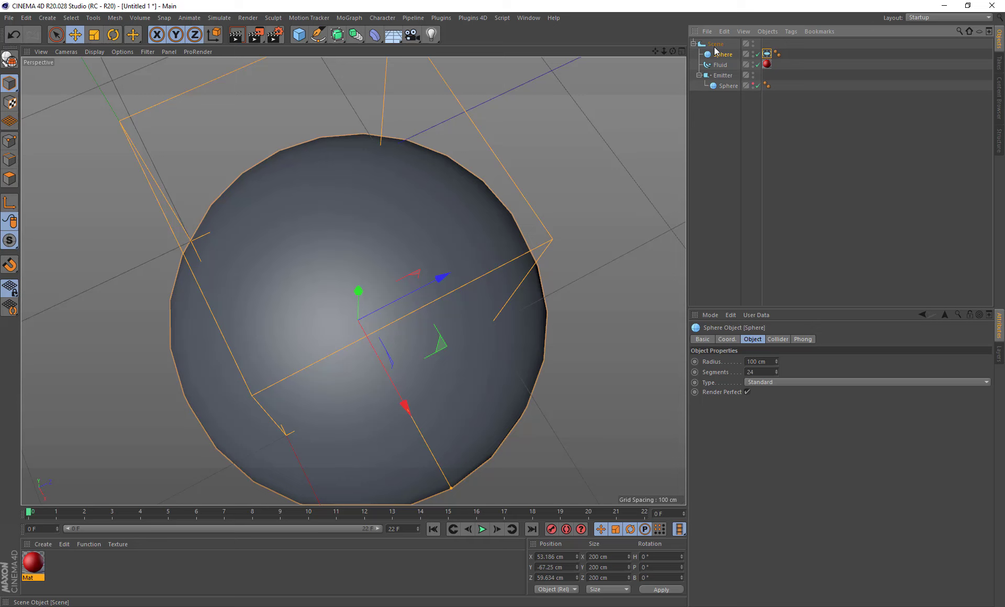
- Shift the Scene group along Z and hide the emitter sphere in the viewport
click(715, 46)
mouse_move(278, 200)
mouse_down()
mouse_move(402, 182)
mouse_move(277, 207)
mouse_move(289, 202)
mouse_up()
mouse_move(673, 51)
mouse_down()
mouse_move(673, 69)
mouse_move(659, 59)
mouse_up()
click(753, 83)
click(757, 85)
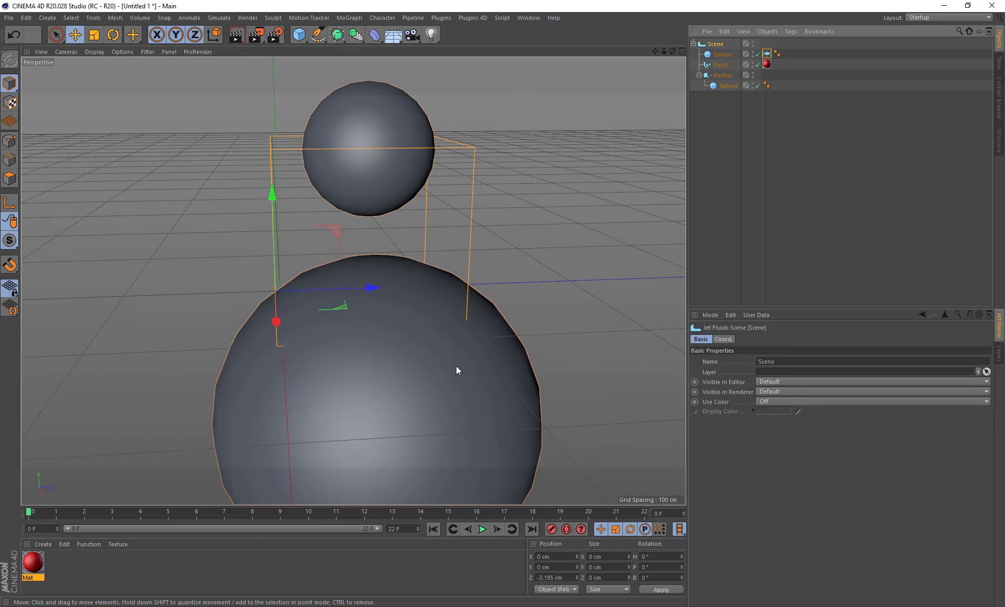
click(753, 83)
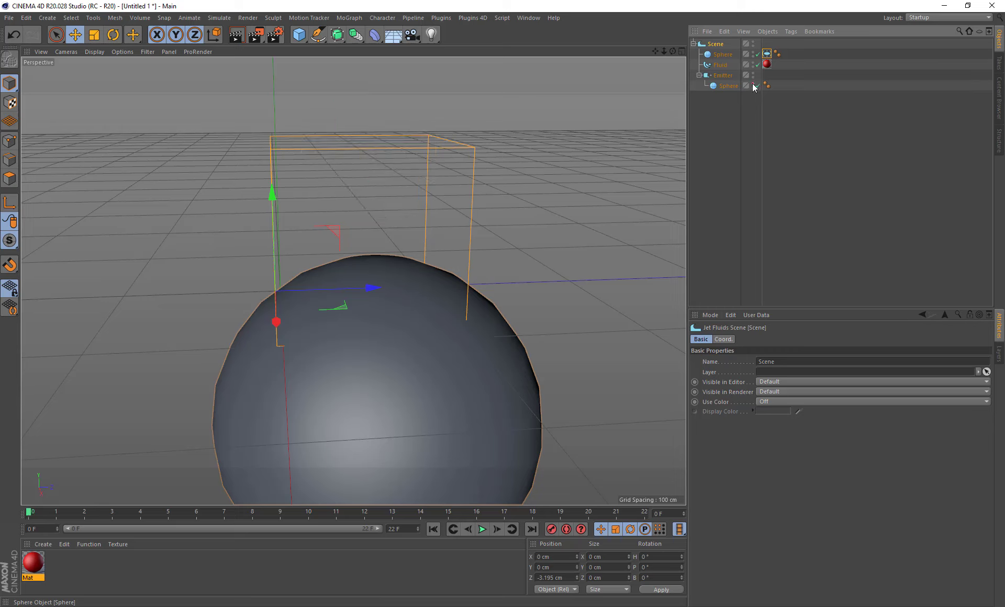
- Cache the FLIP Fluid, orbiting to watch it fall onto the sphere, then open its Display settings
click(722, 65)
click(726, 375)
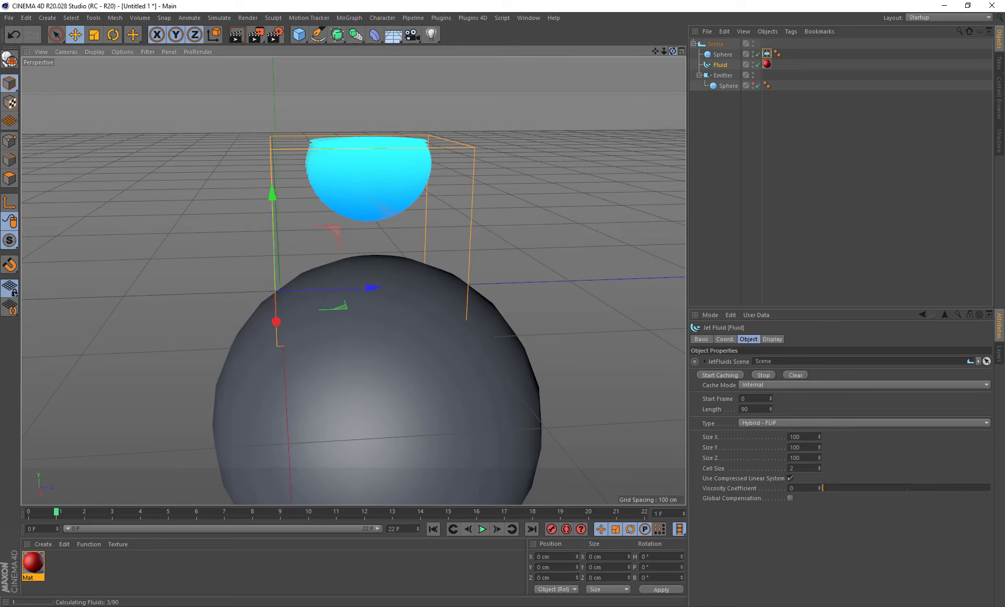
alt+drag(667, 58, 630, 73)
alt+drag(371, 165, 580, 87)
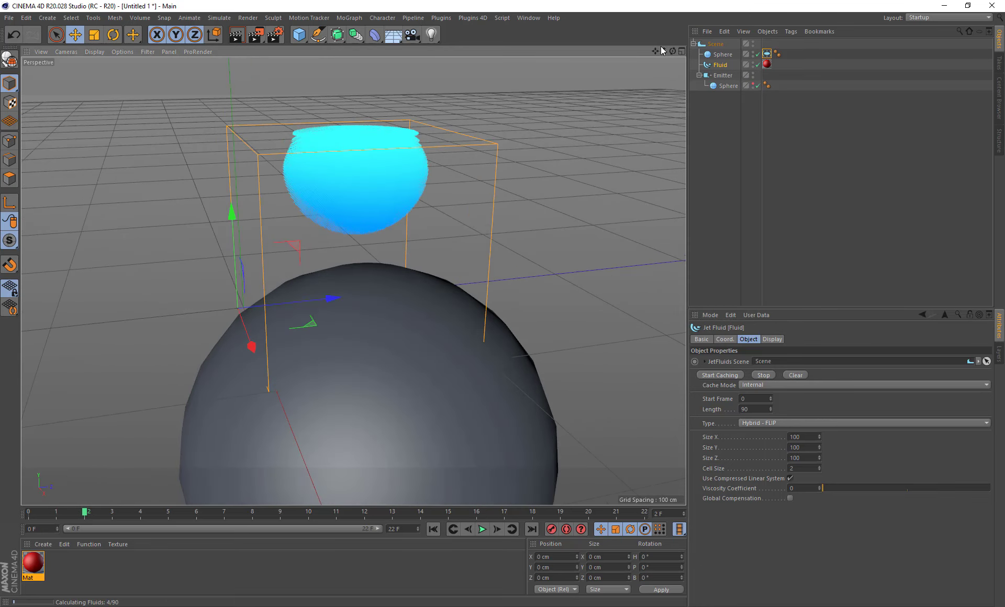
drag(654, 51, 628, 63)
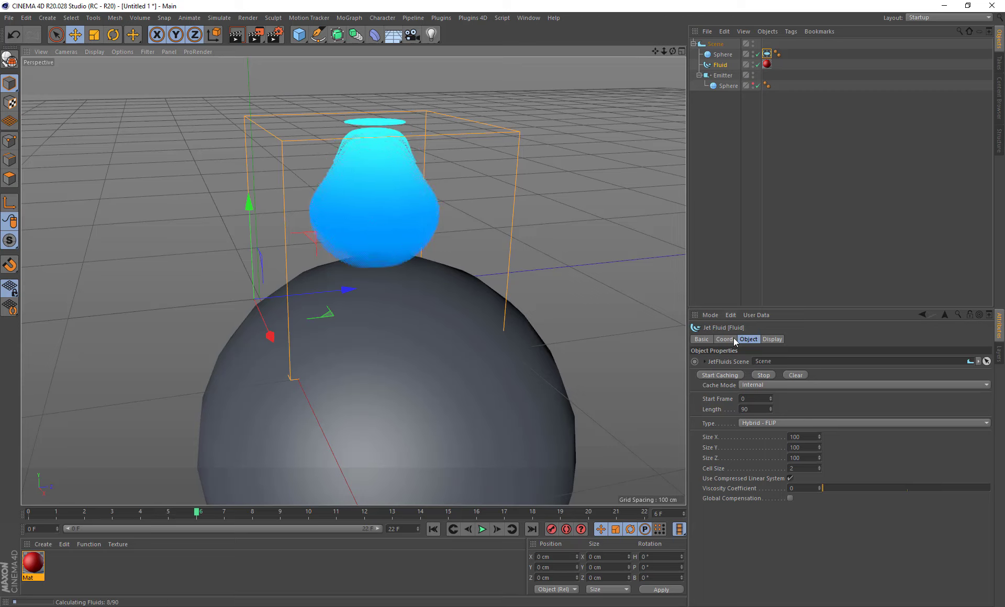
click(766, 340)
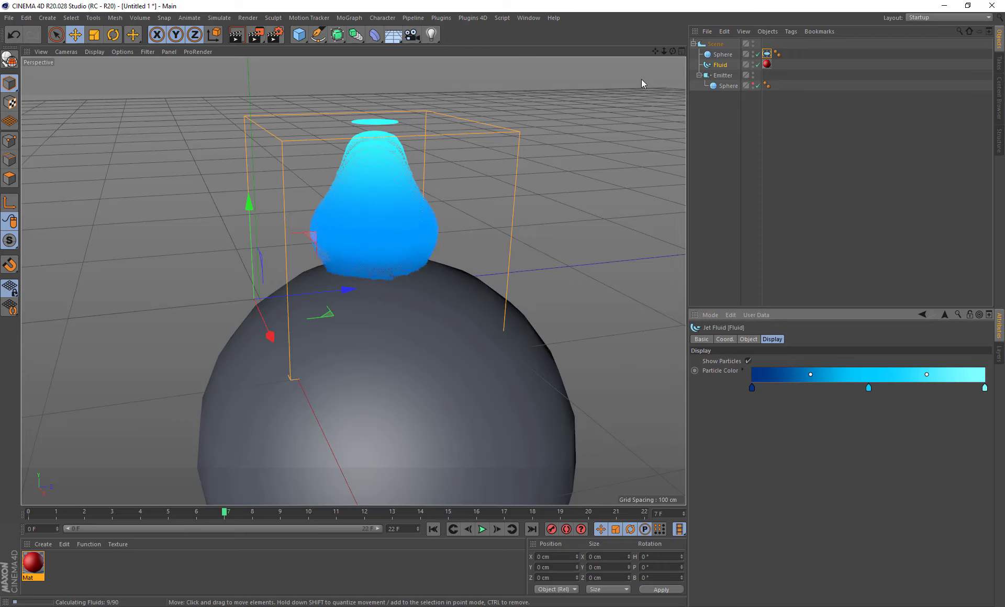
- Turn off Show Particles for the fluid and return to its caching settings
drag(673, 51, 674, 56)
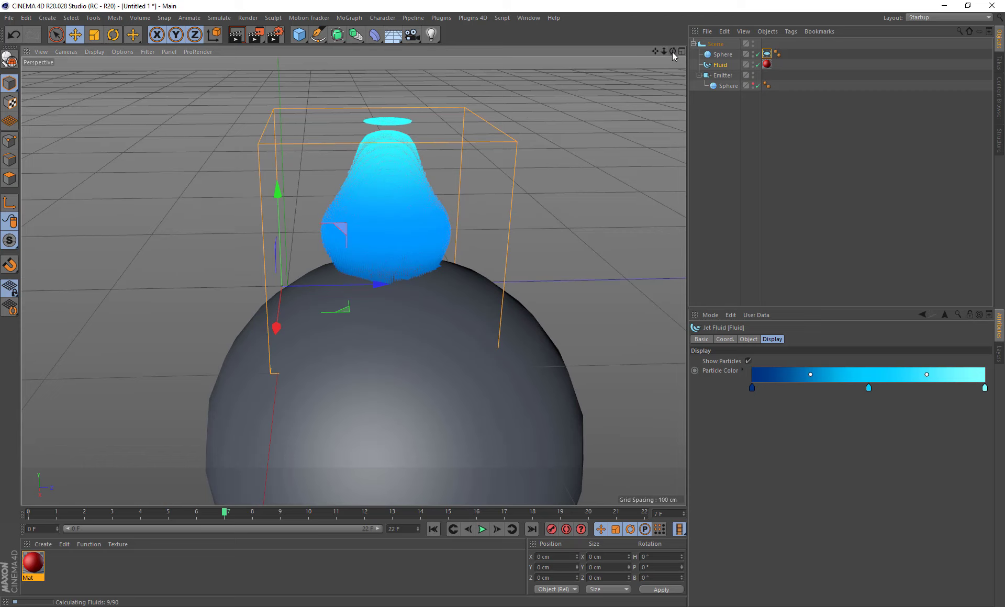
click(748, 363)
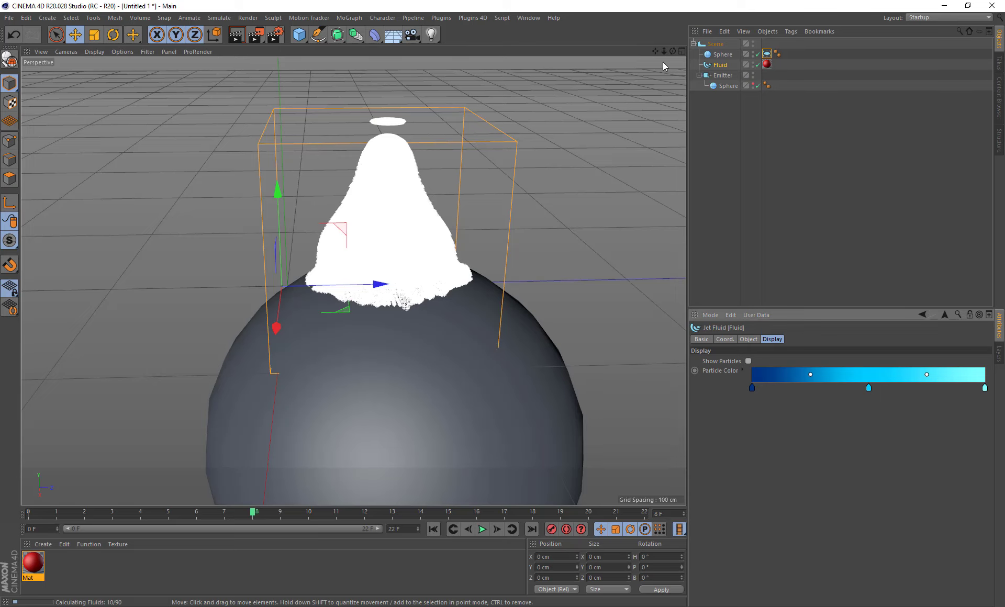
mouse_move(673, 51)
mouse_down()
mouse_move(628, 73)
mouse_move(667, 53)
mouse_move(655, 59)
mouse_up()
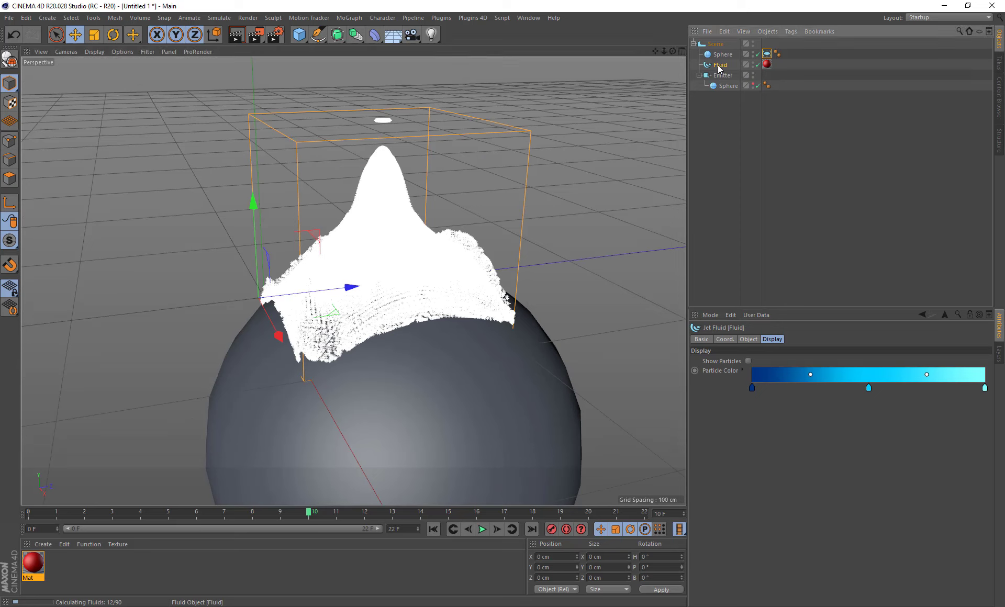
click(748, 339)
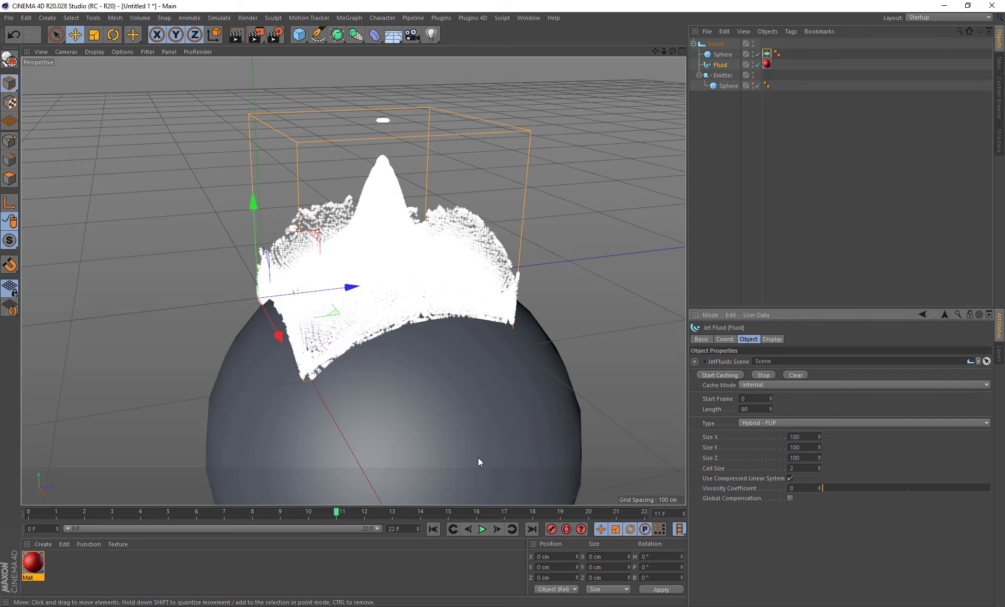
- Replay the simulation from frame 0 with Show Particles ticked, then stop playback
click(433, 530)
click(482, 530)
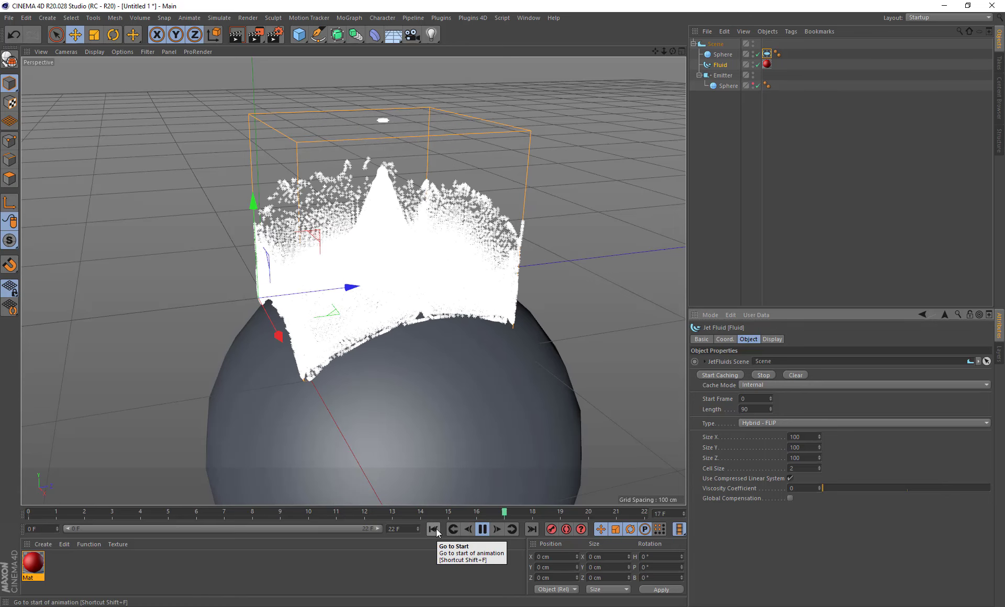
click(772, 339)
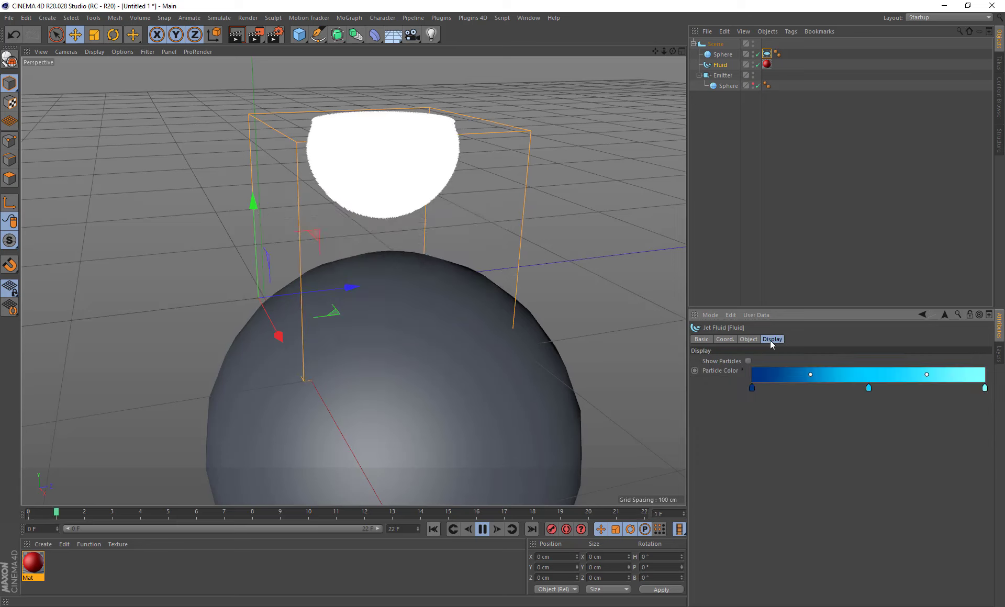
click(749, 360)
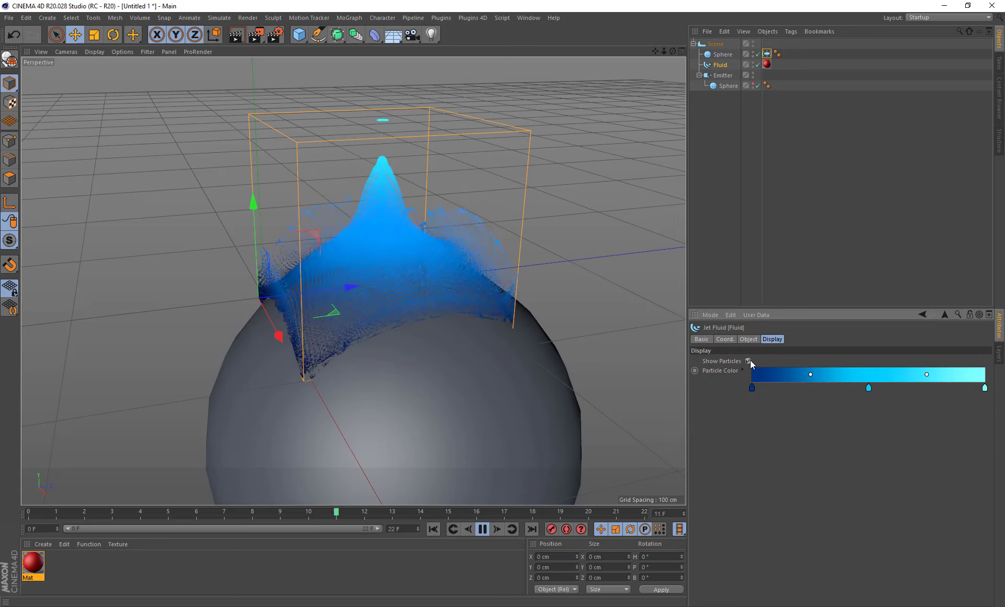
click(482, 529)
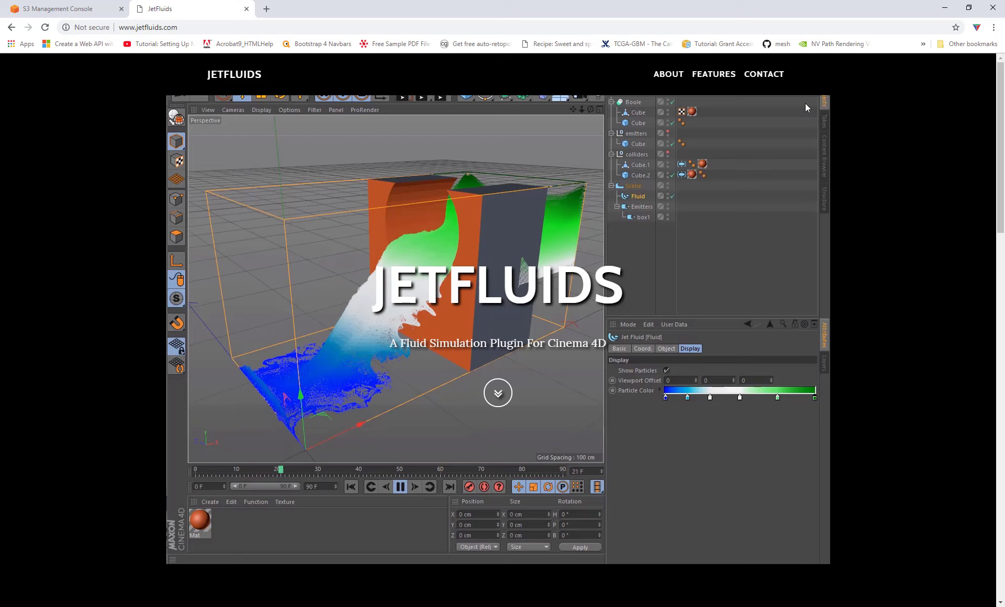
- Untick One Shot on the Emitter so it pours continuously, then replay the simulation to frame 10
click(945, 8)
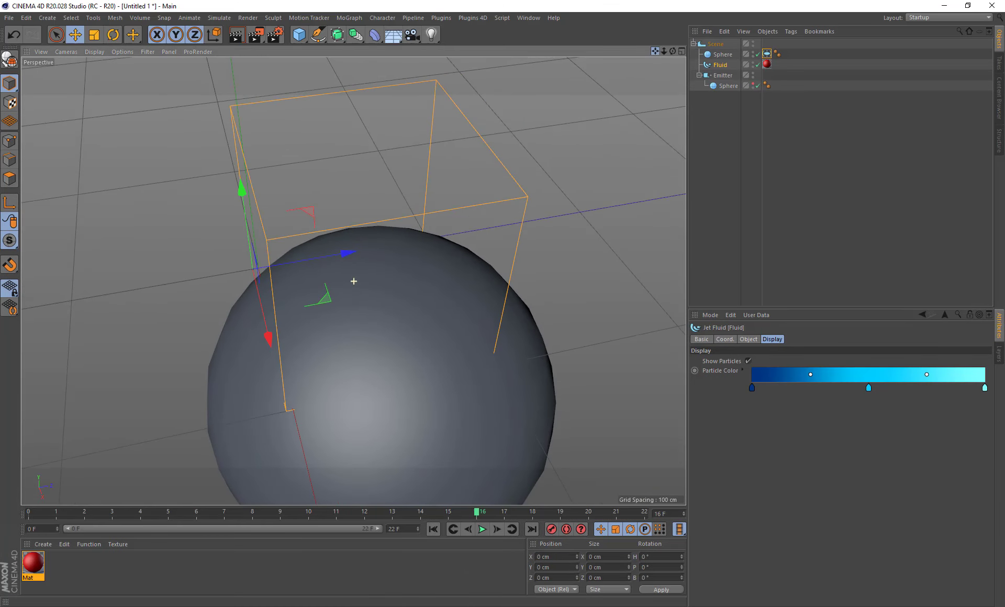
drag(673, 51, 672, 89)
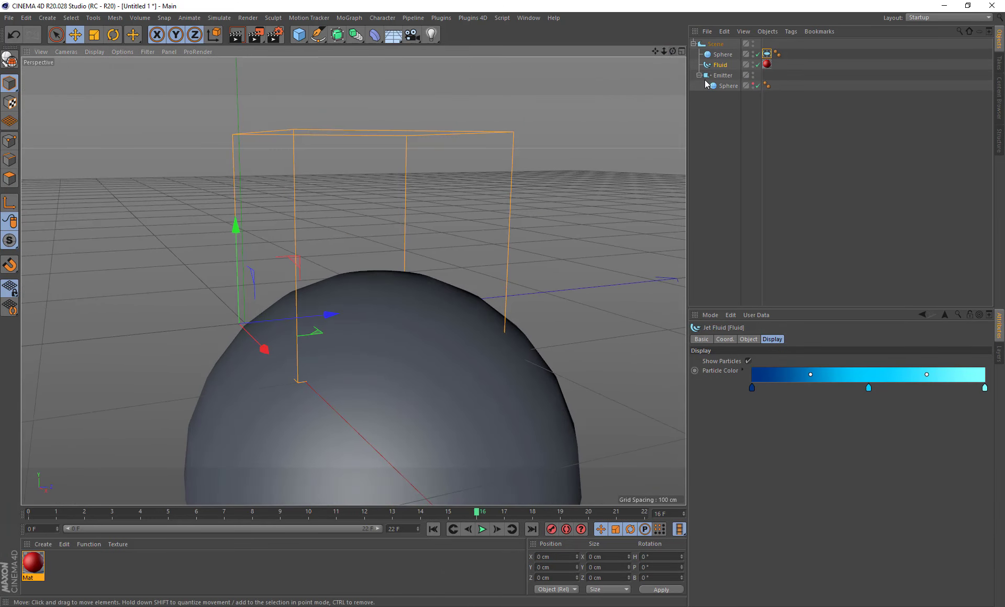
click(723, 78)
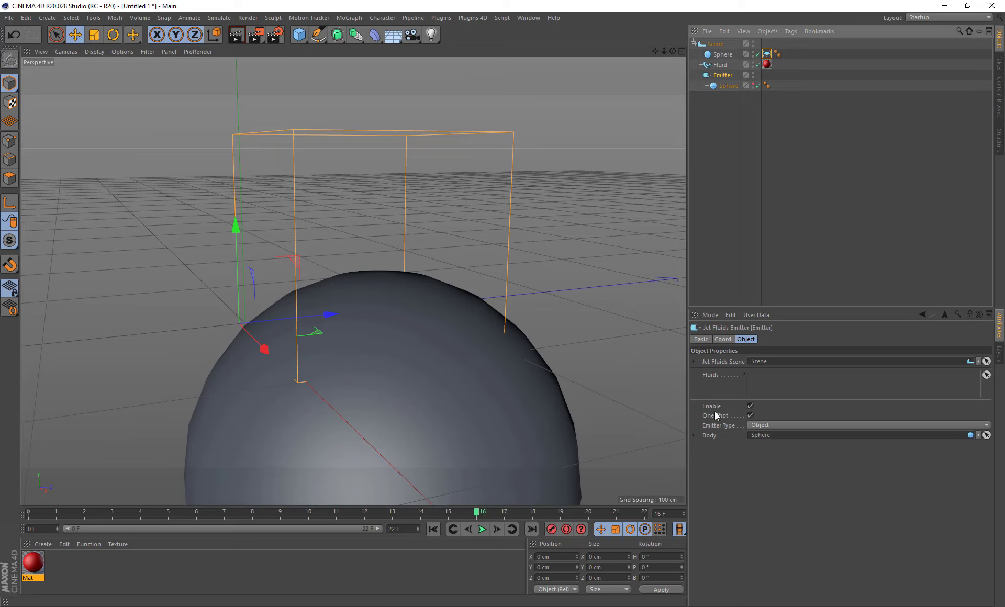
click(749, 416)
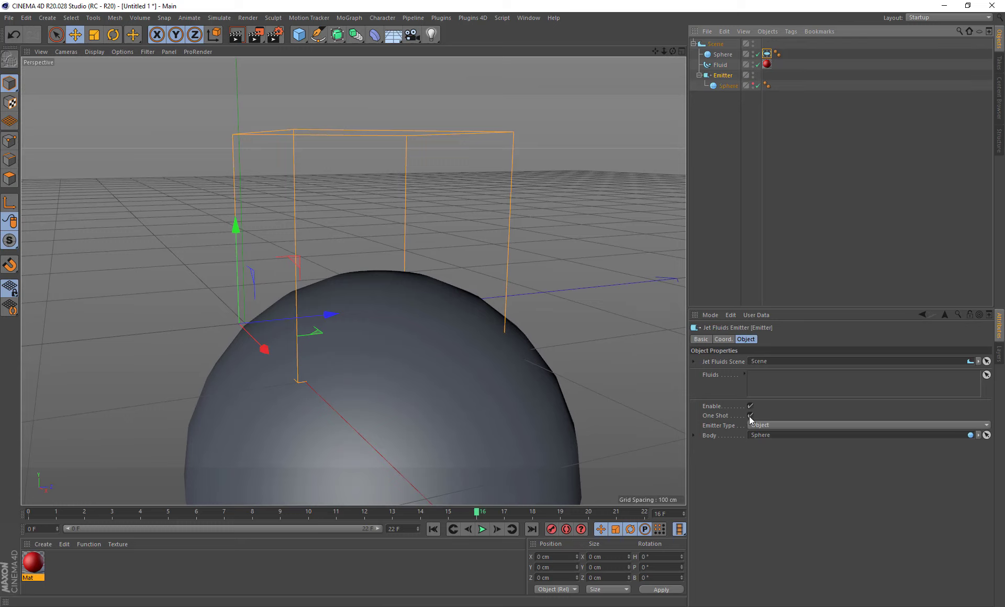
click(433, 530)
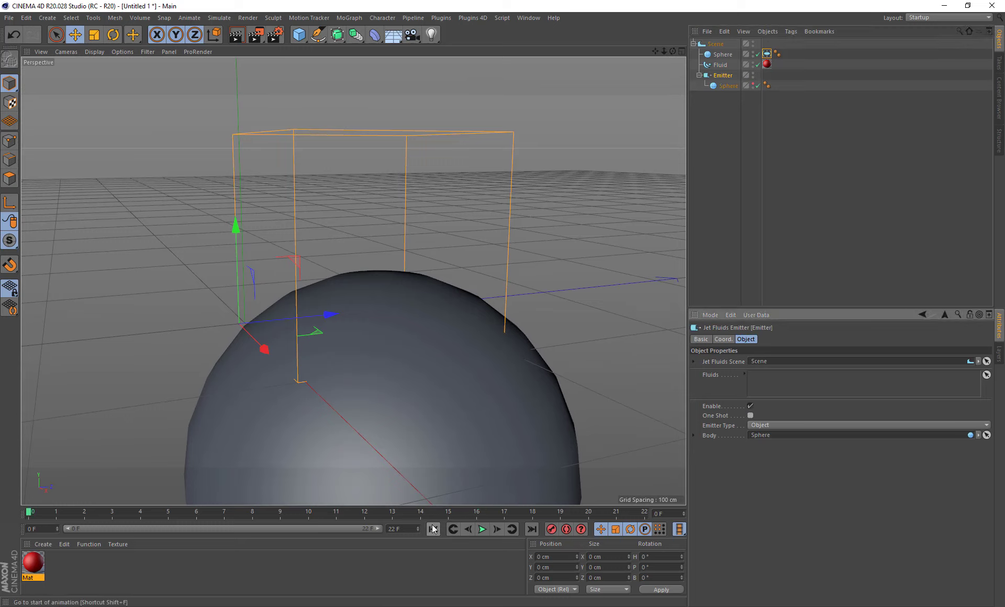
click(482, 530)
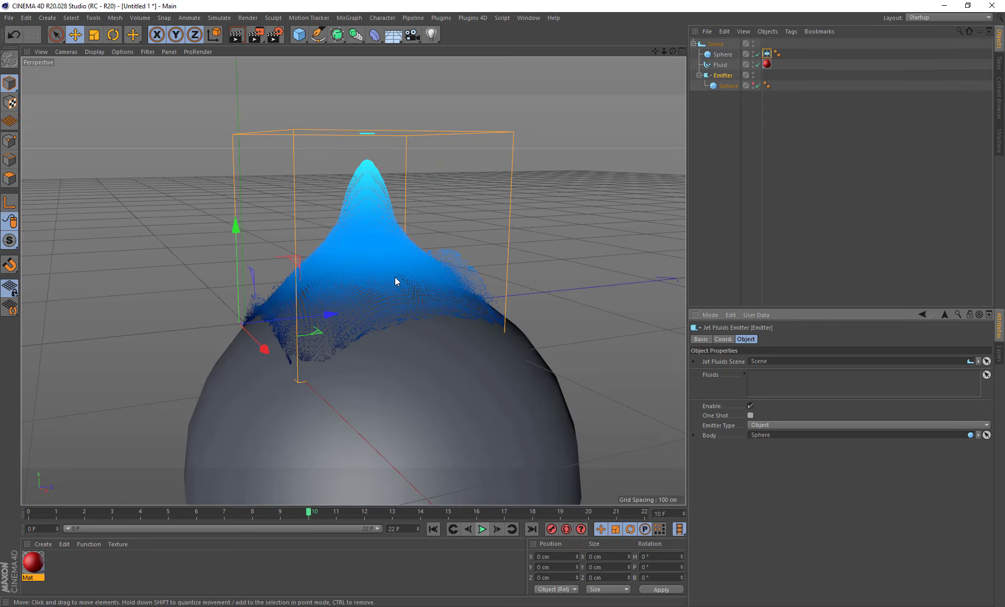
key(F8)
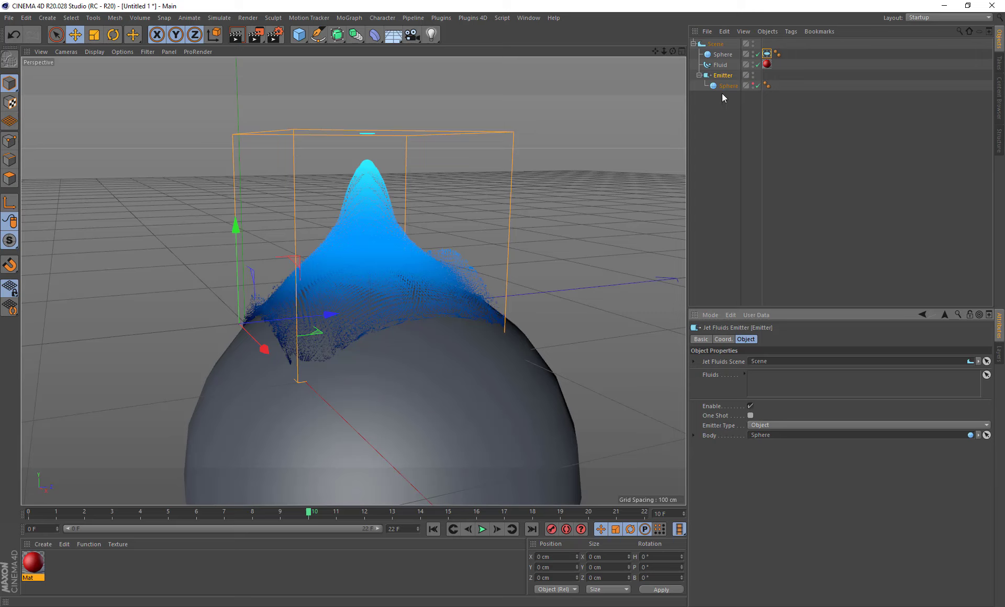
click(720, 65)
- Clear and re-cache the Fluid simulation, then orbit the camera around the pouring stream
click(772, 339)
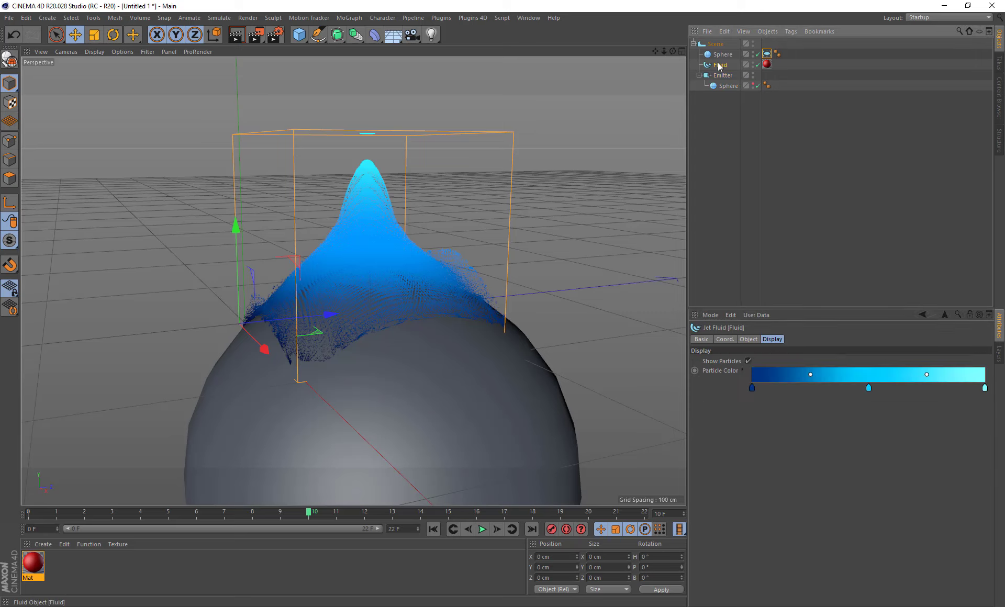
click(750, 340)
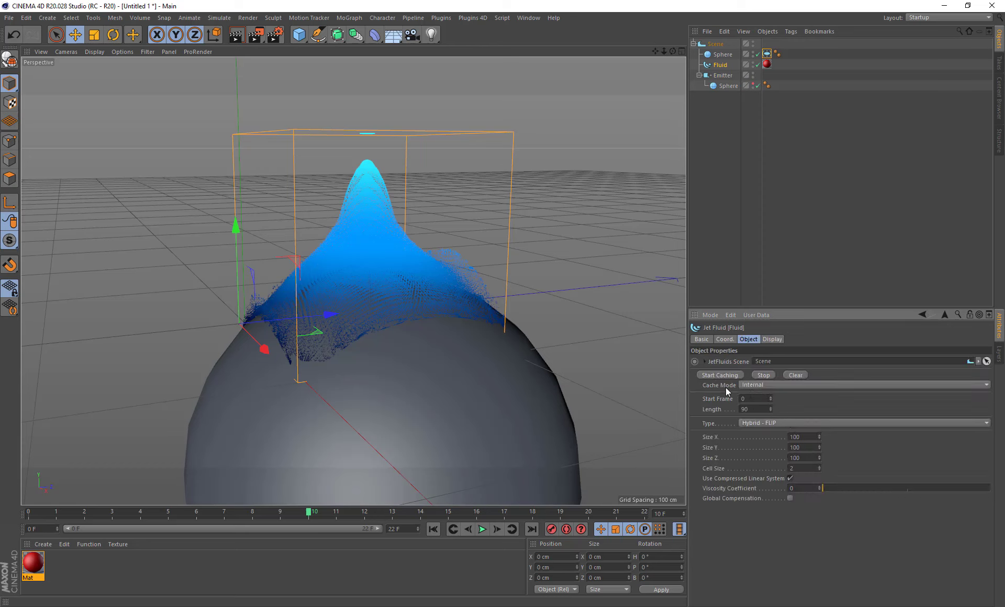
click(795, 375)
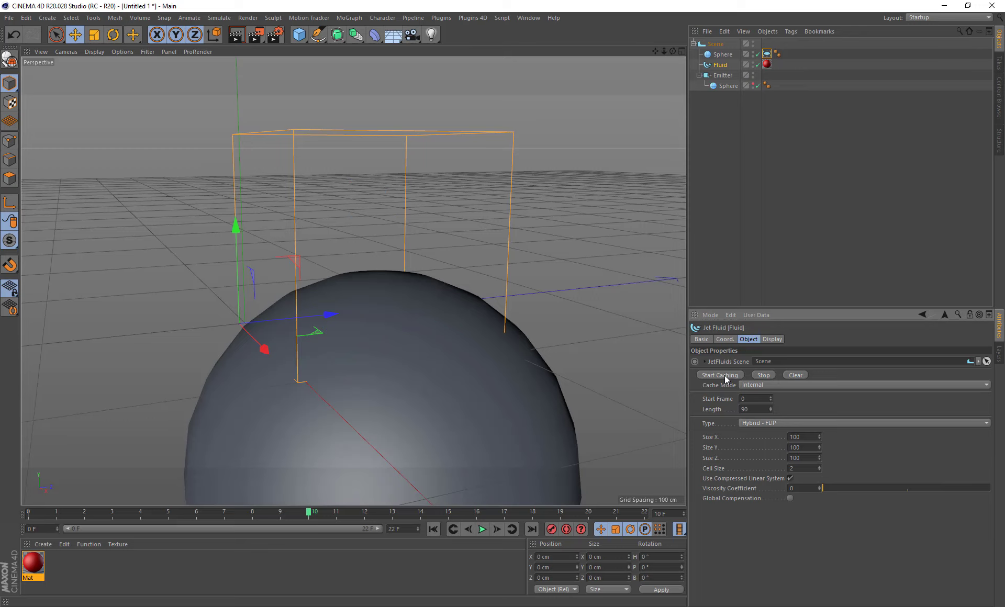
click(725, 375)
click(772, 339)
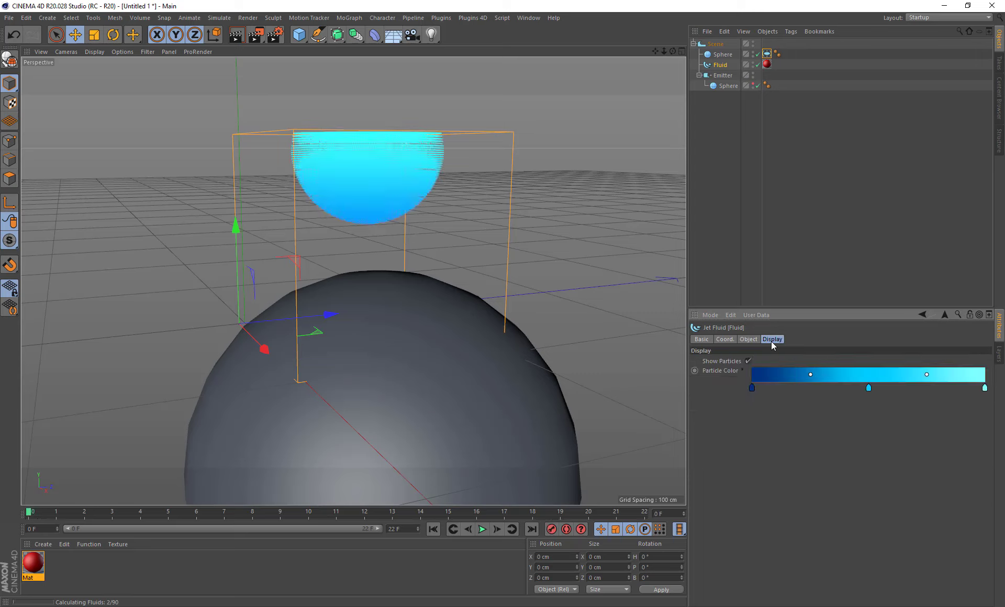
click(750, 339)
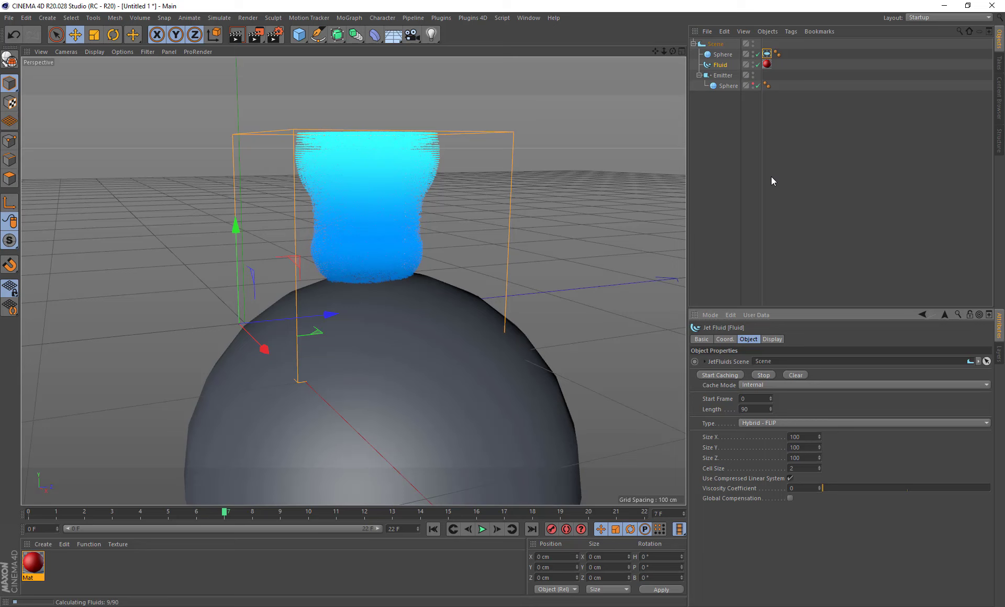
drag(673, 54, 996, 230)
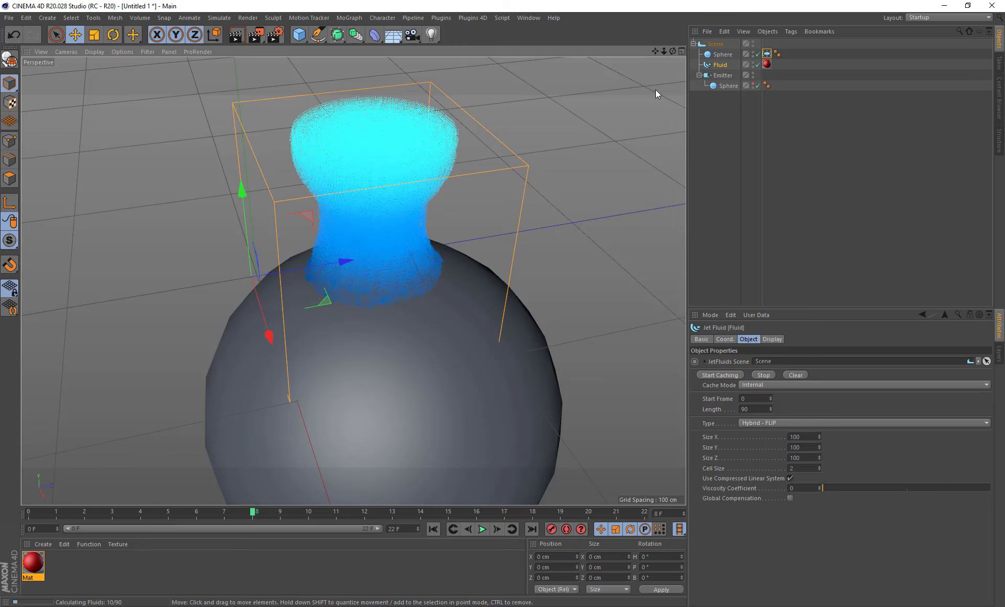
drag(674, 51, 352, 282)
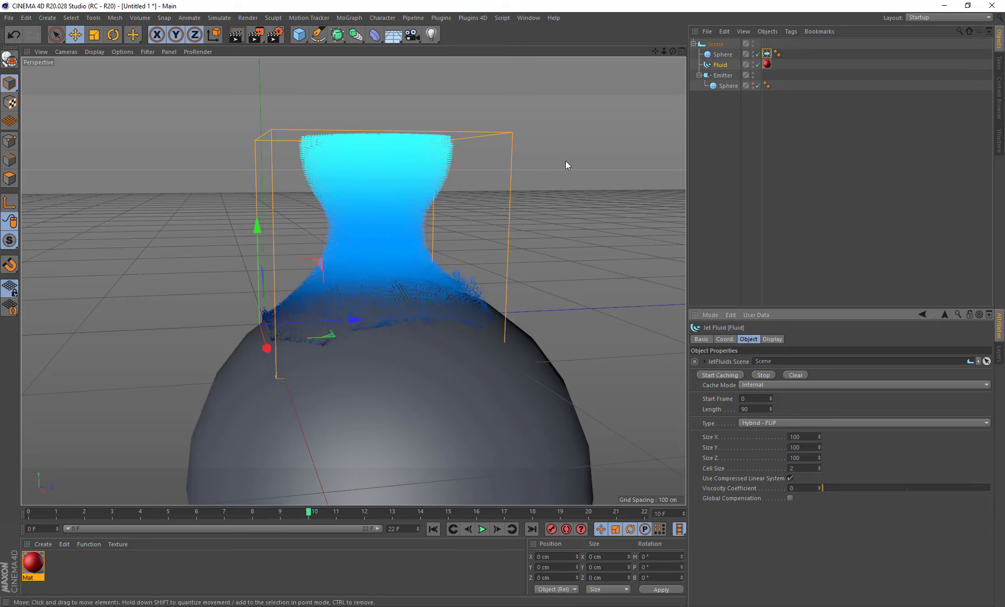
drag(673, 52, 351, 280)
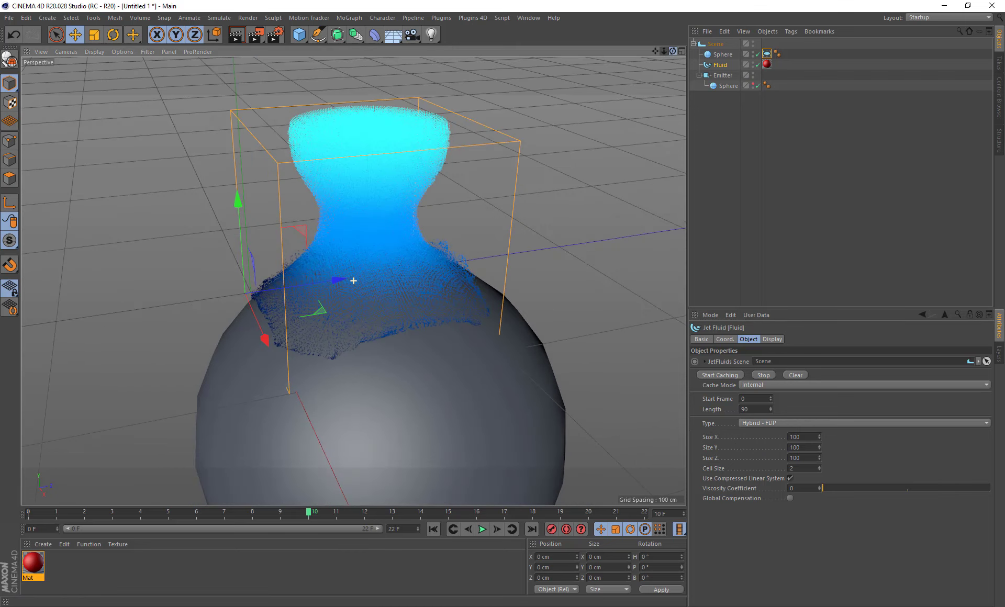
drag(658, 52, 351, 280)
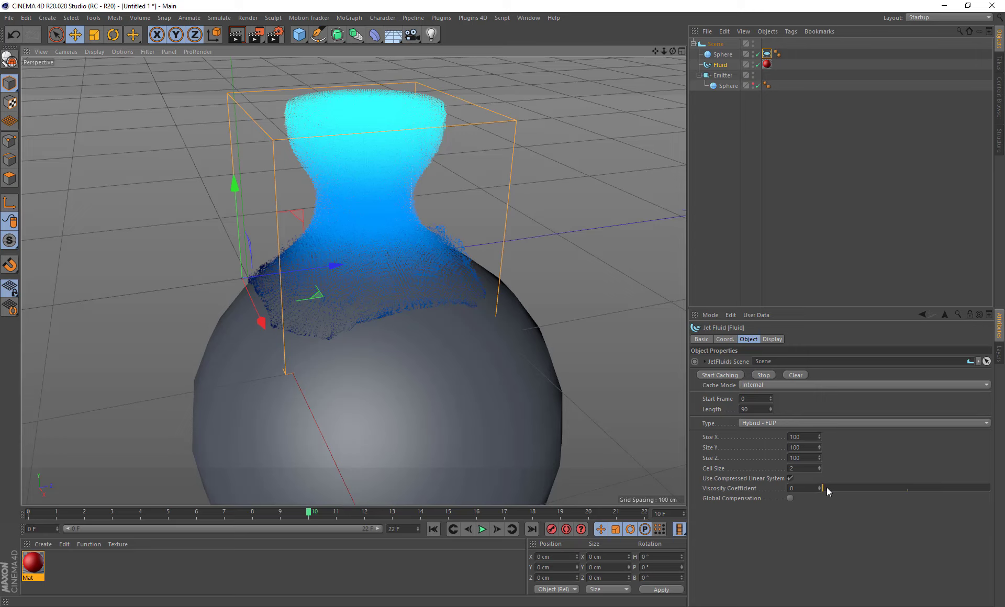
drag(823, 488, 1002, 492)
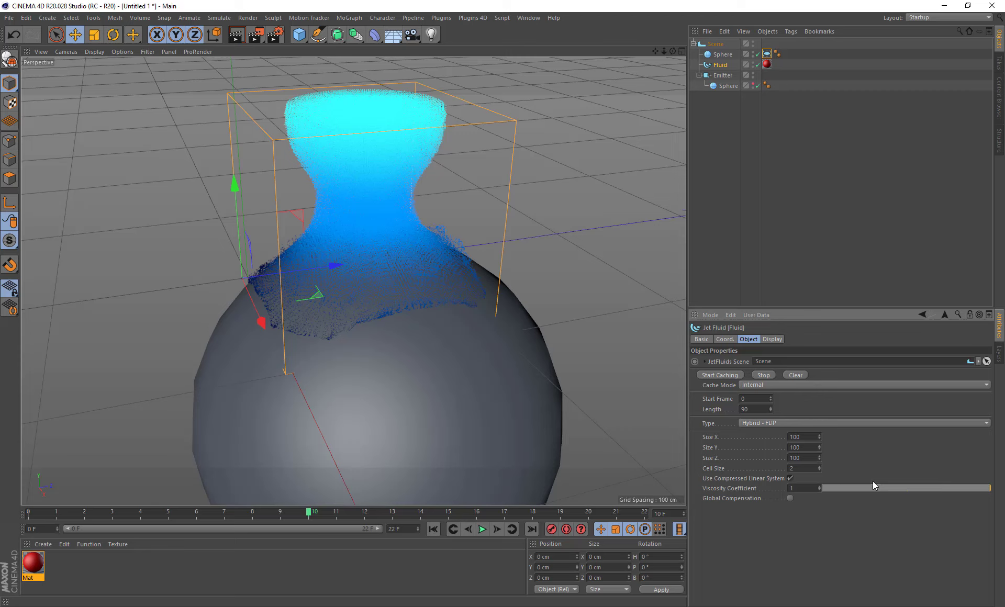
drag(872, 487, 783, 492)
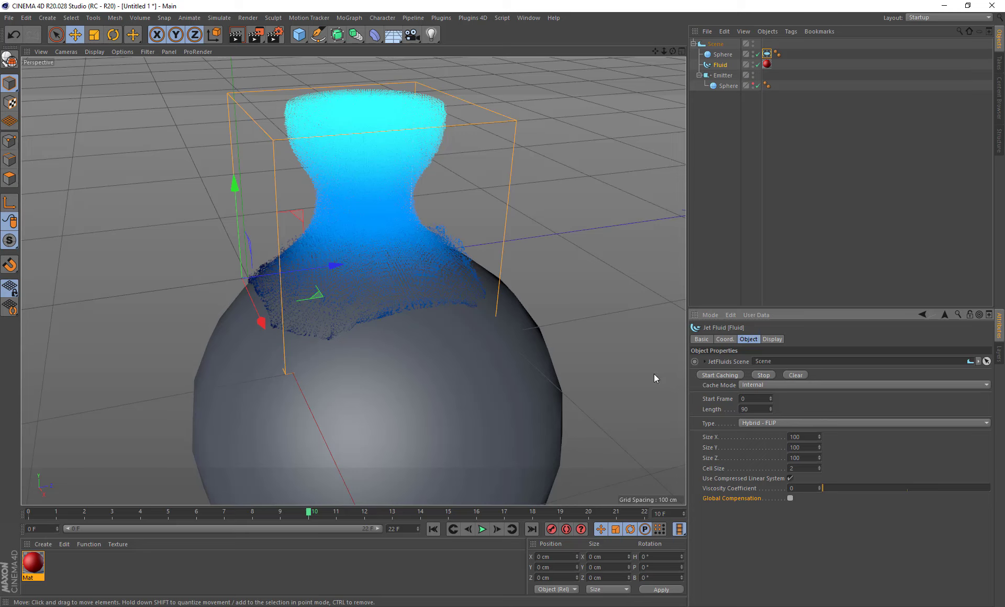
- Replay the fluid simulation, then scroll the JetFluids page down to the FEATURES demo videos
click(482, 530)
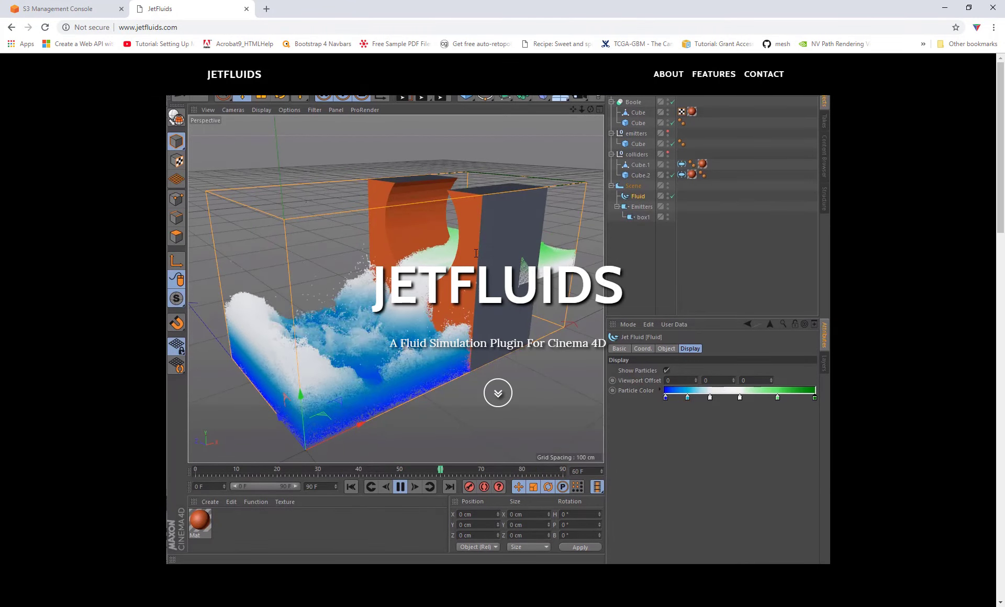
scroll(476, 257, down, 10)
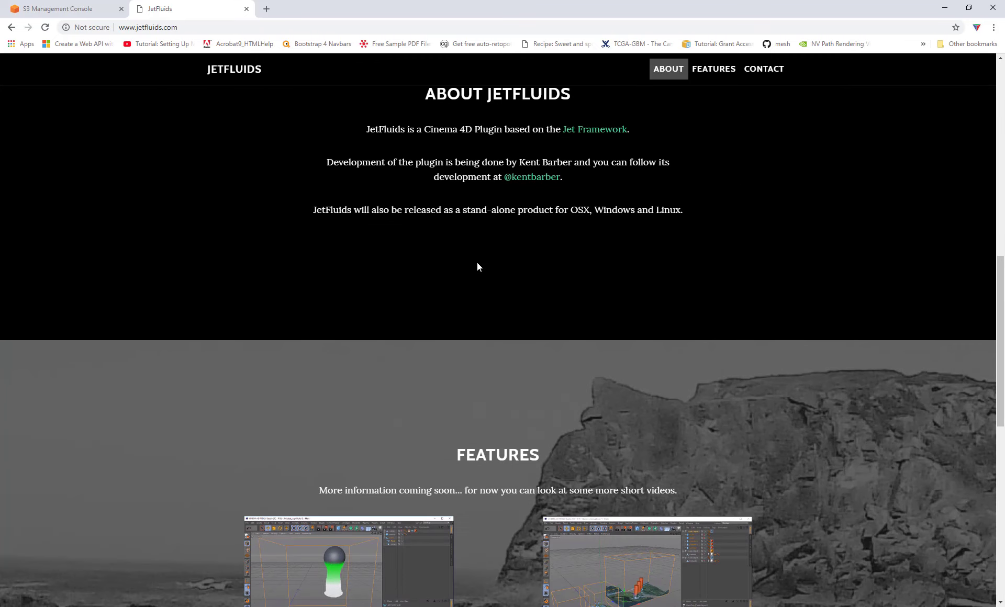
scroll(477, 267, down, 5)
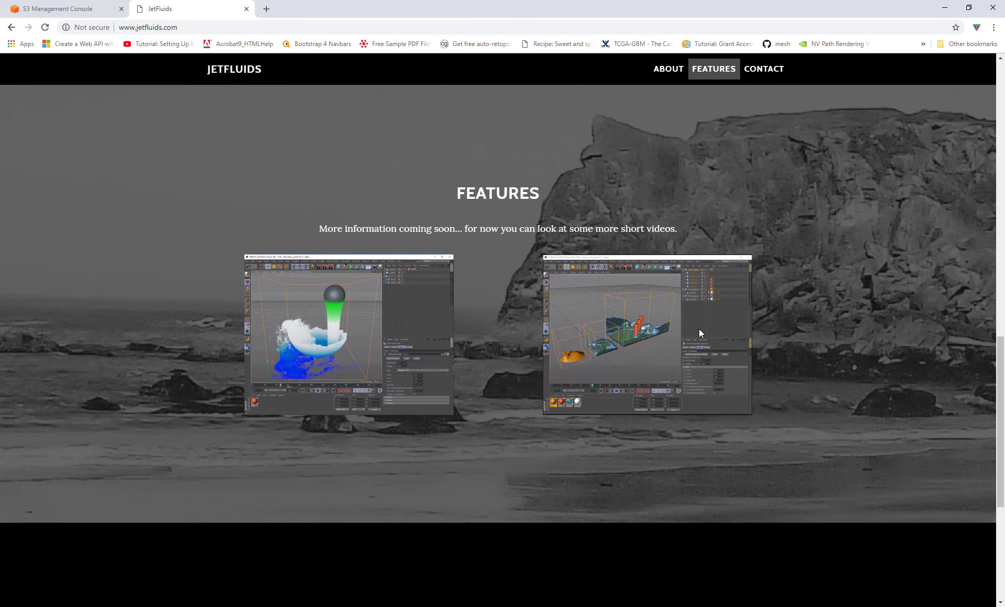